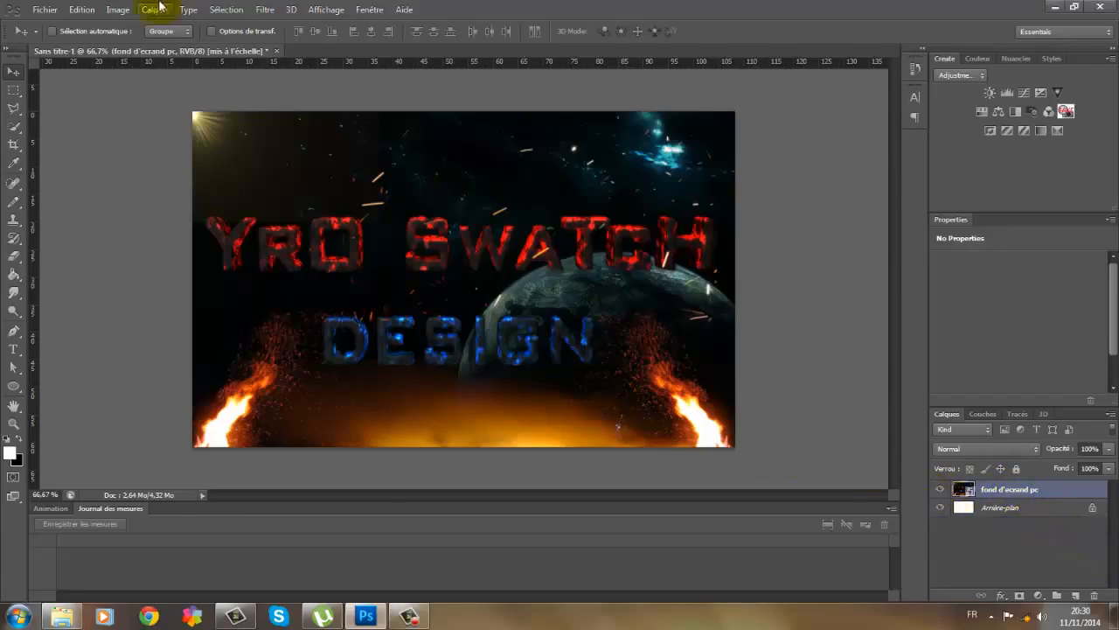
# - Apply a Gaussian Blur with a radius of 4.8 pixels to the "fond d'ecrand pc" layer
pyautogui.click(267, 10)
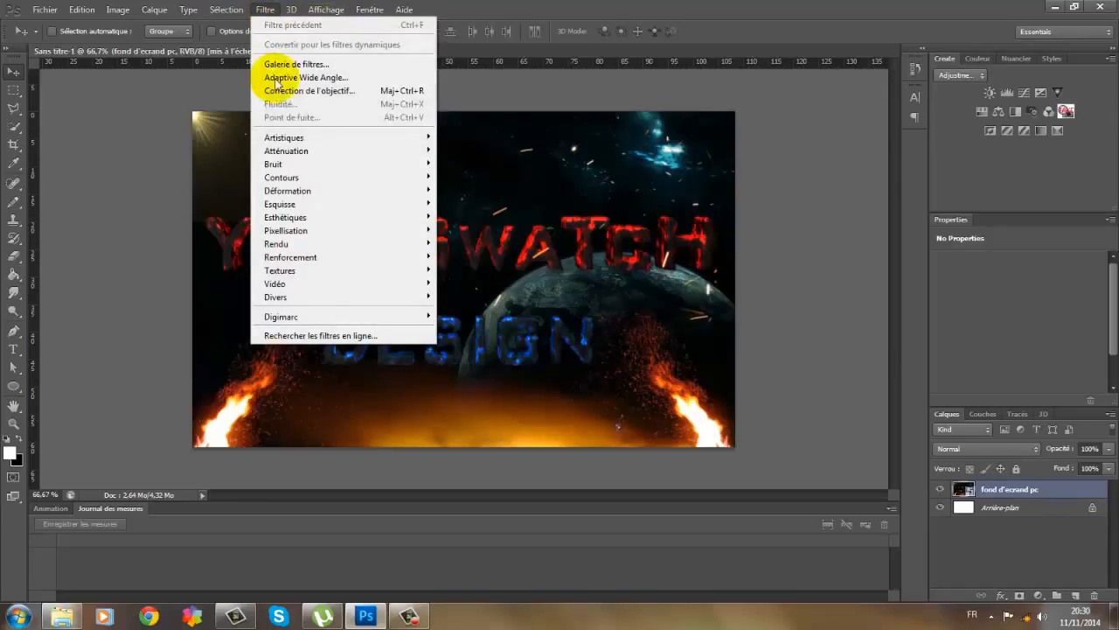
pyautogui.moveTo(375, 155)
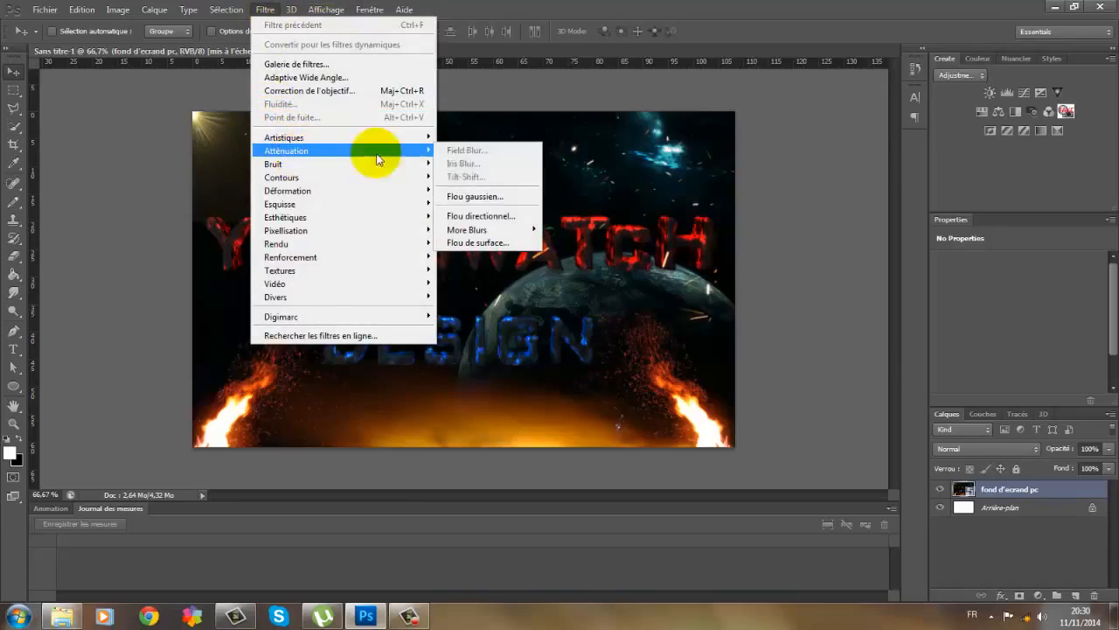
pyautogui.click(475, 198)
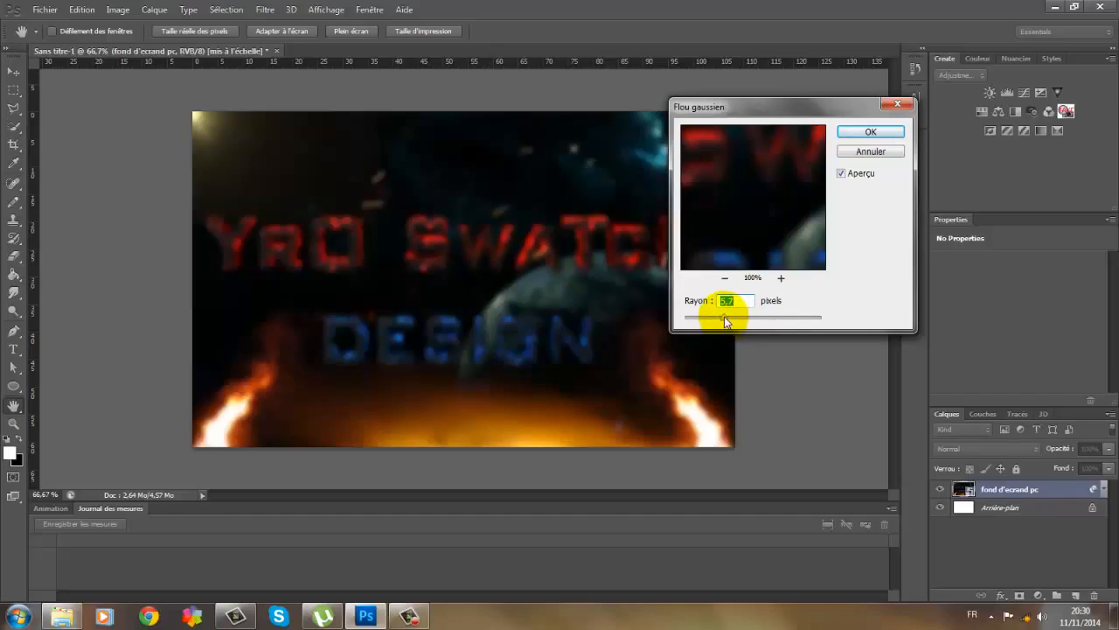
pyautogui.moveTo(730, 321); pyautogui.dragTo(694, 321)
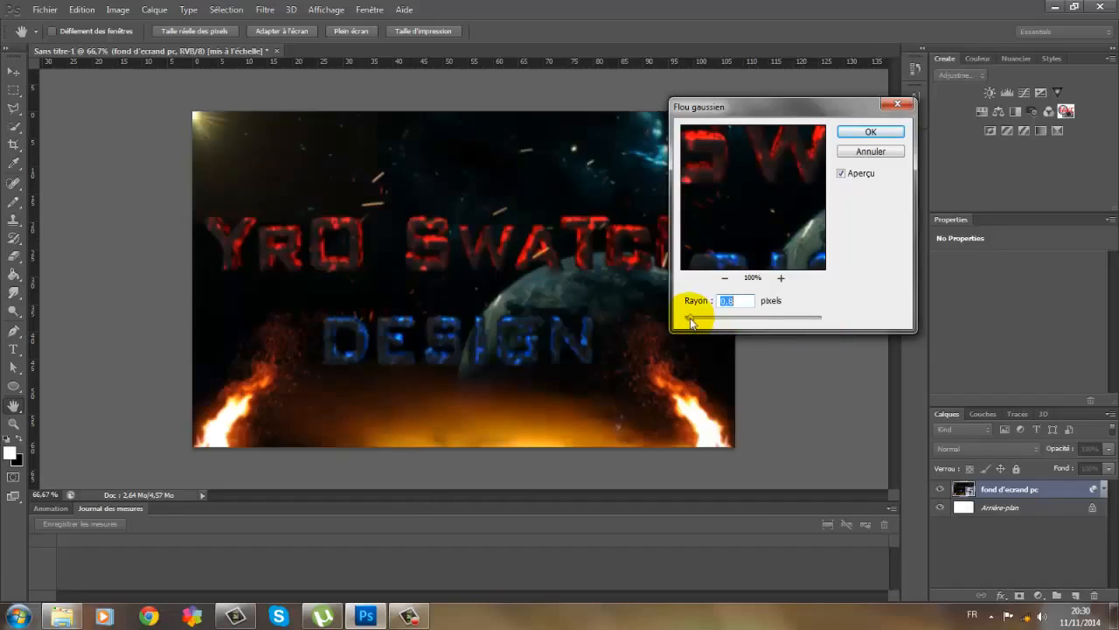
pyautogui.moveTo(700, 320); pyautogui.dragTo(725, 320)
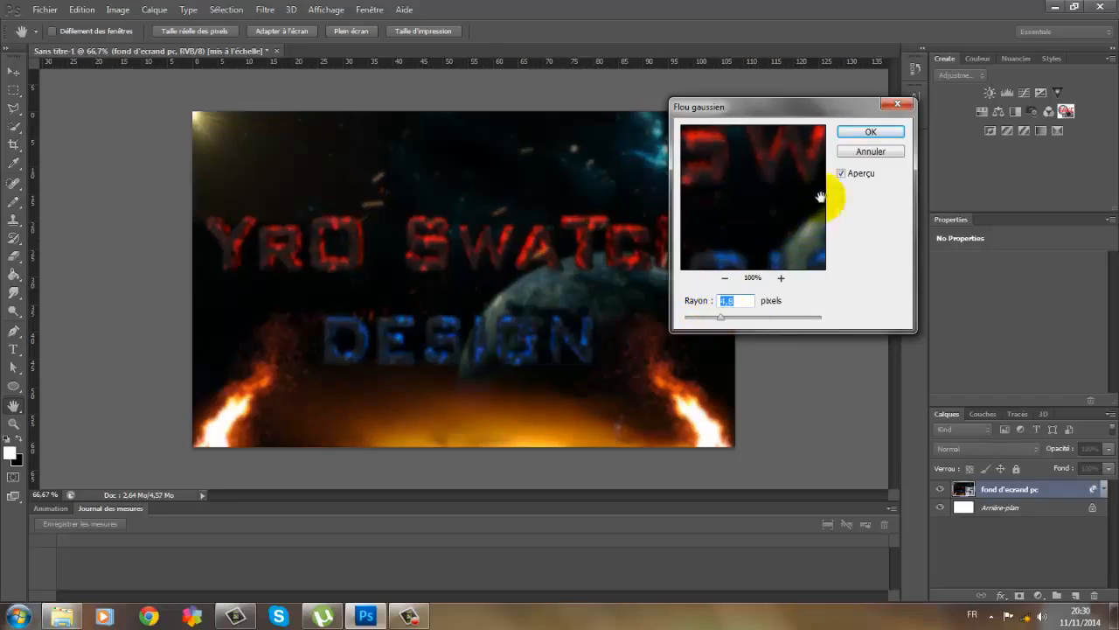
pyautogui.click(859, 133)
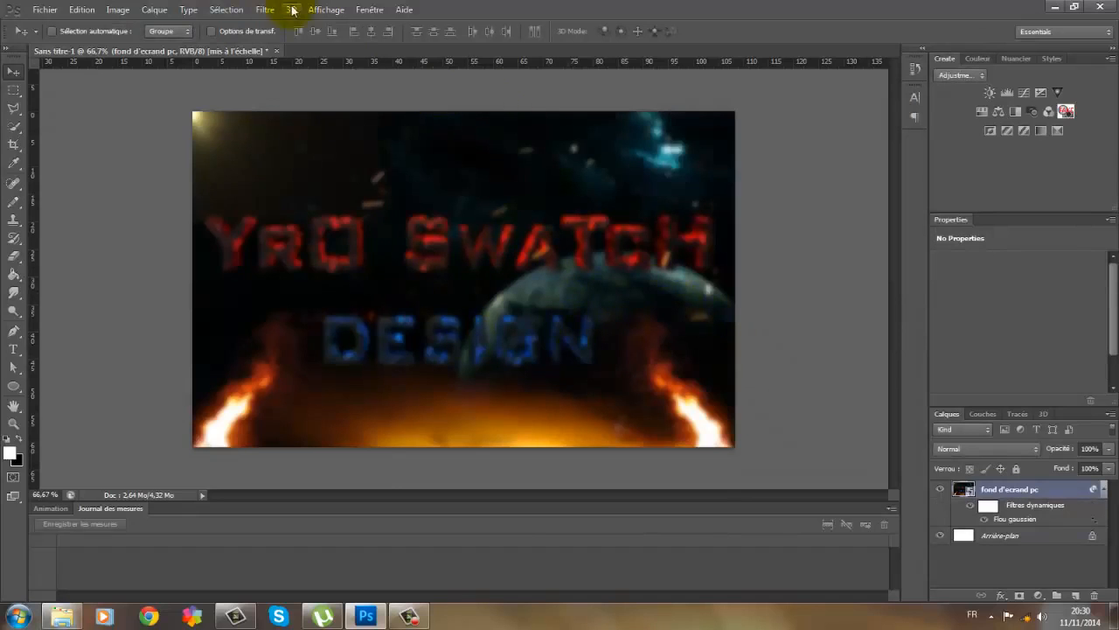
# - Add a second Gaussian Blur with a radius of 131.9 pixels to the "fond d'ecrand pc" layer
pyautogui.click(262, 9)
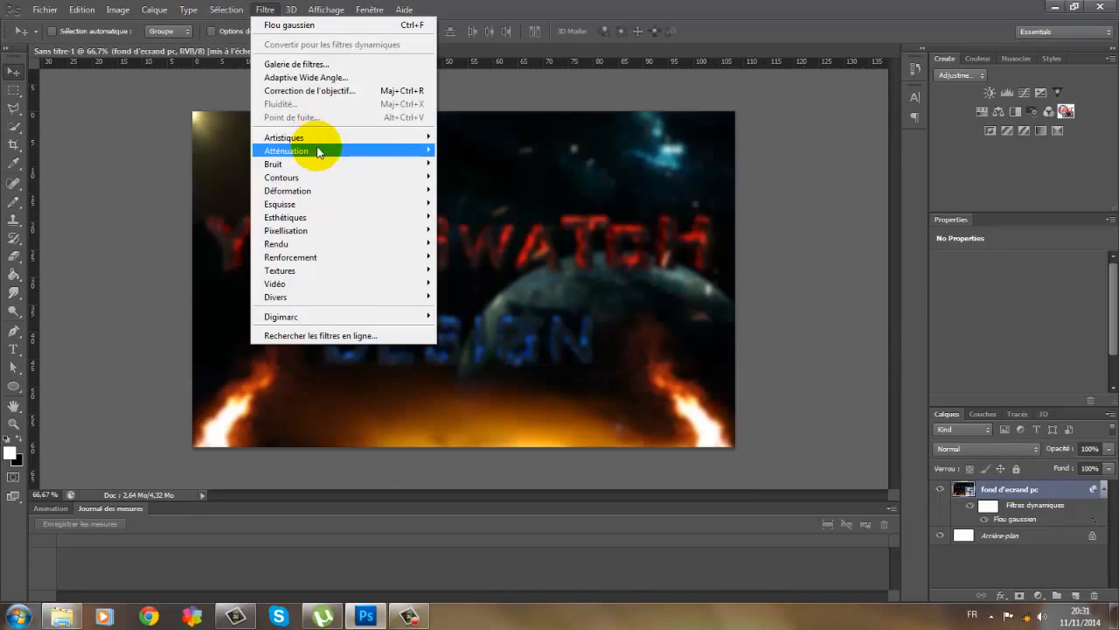
pyautogui.moveTo(319, 152)
pyautogui.click(492, 191)
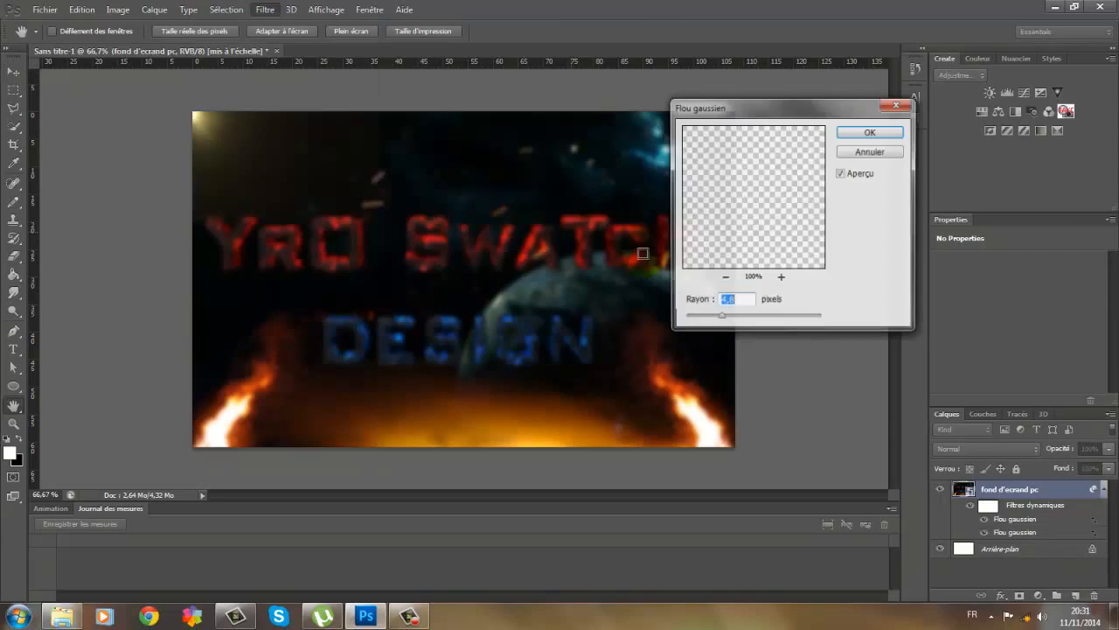
pyautogui.moveTo(722, 314); pyautogui.dragTo(780, 316)
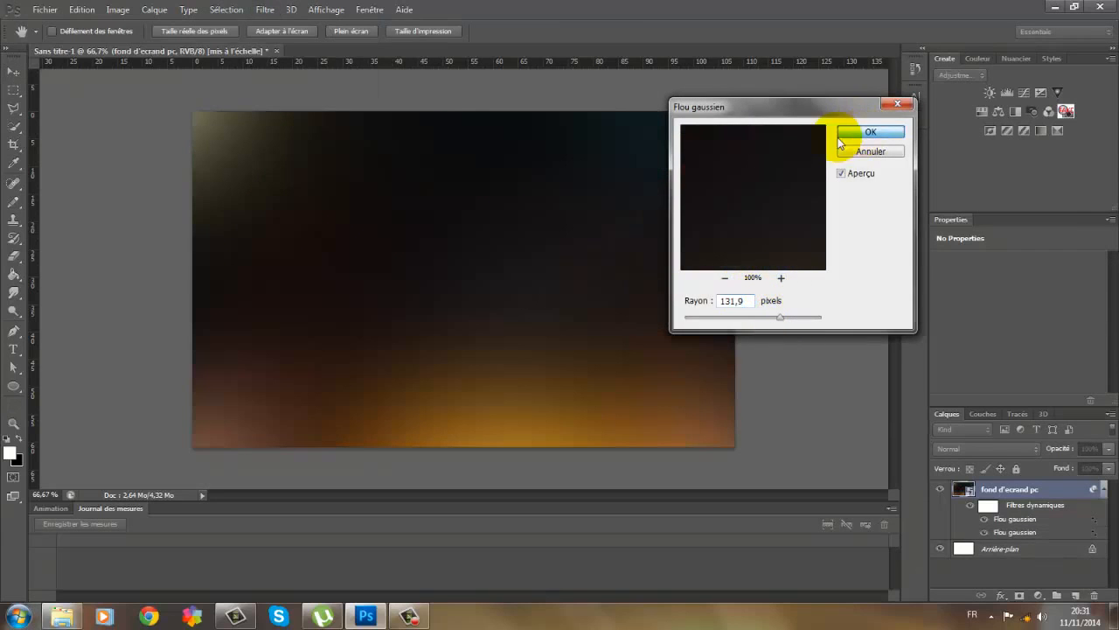
pyautogui.click(840, 136)
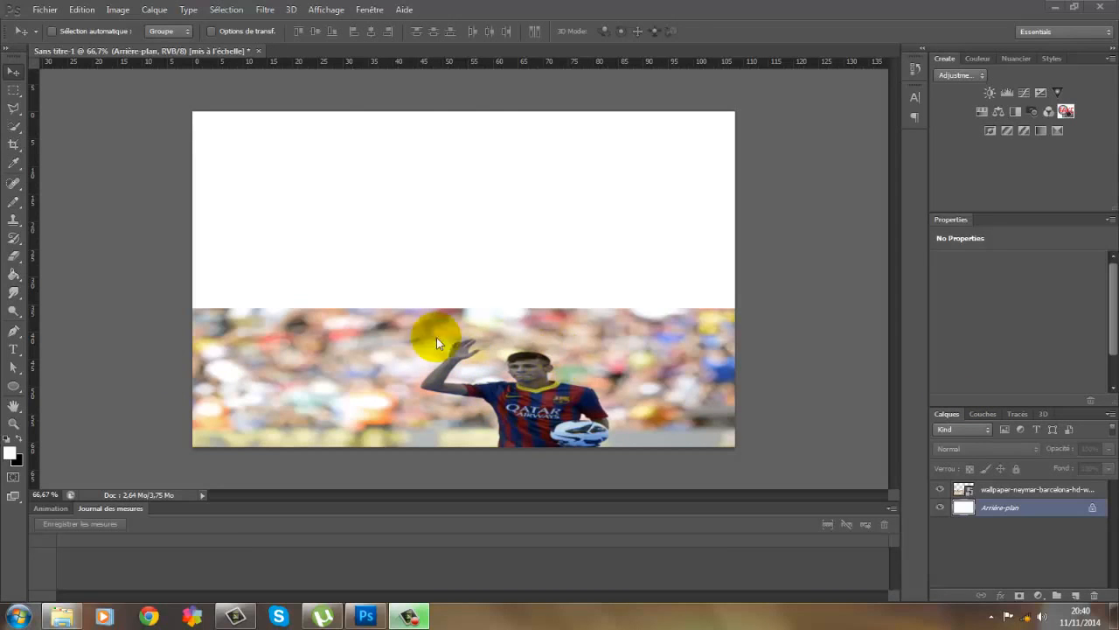
# - Place the Neymar Barcelona wallpaper from the desktop in the upper white area at about X 635.5, Y 218 px, and rasterize its layer
pyautogui.click(42, 10)
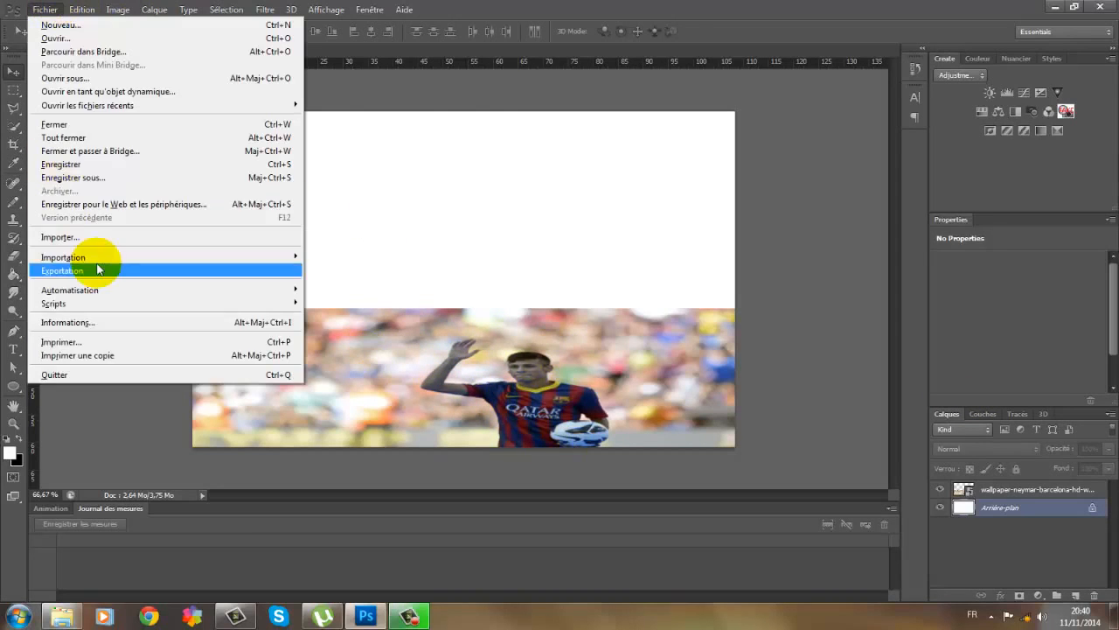
pyautogui.click(69, 238)
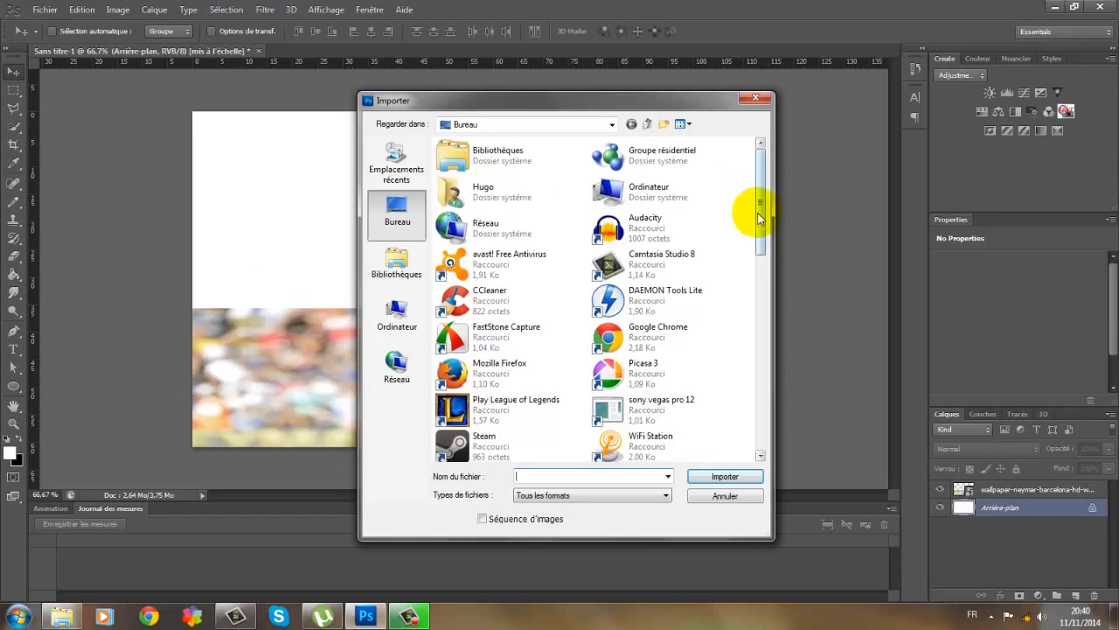
pyautogui.moveTo(759, 218); pyautogui.dragTo(769, 438)
pyautogui.click(553, 440)
pyautogui.click(700, 474)
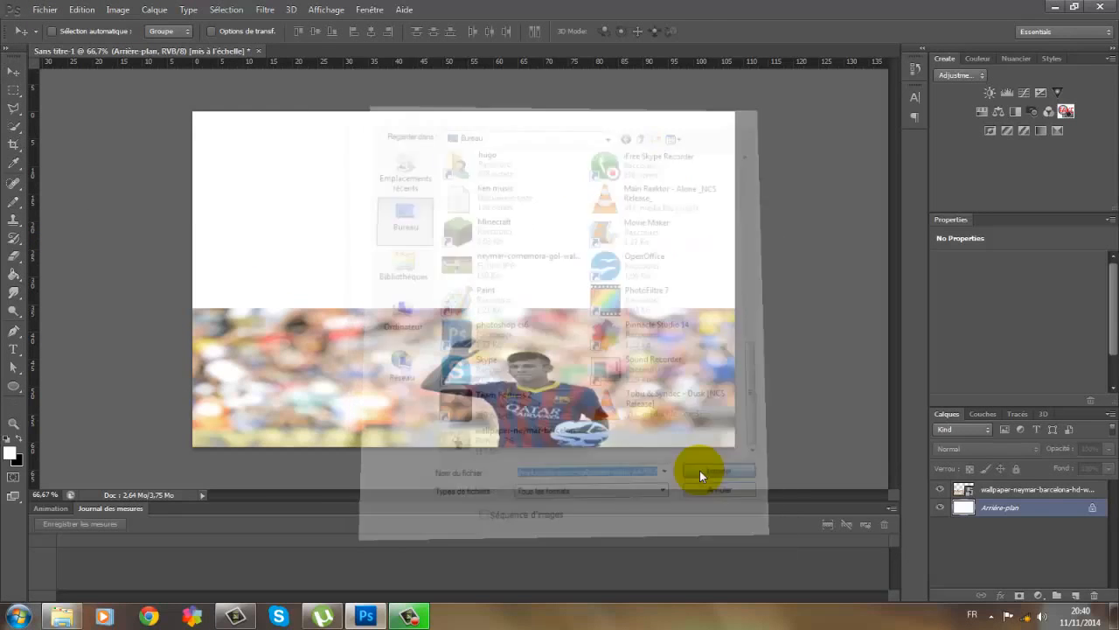
pyautogui.moveTo(481, 282); pyautogui.dragTo(486, 217)
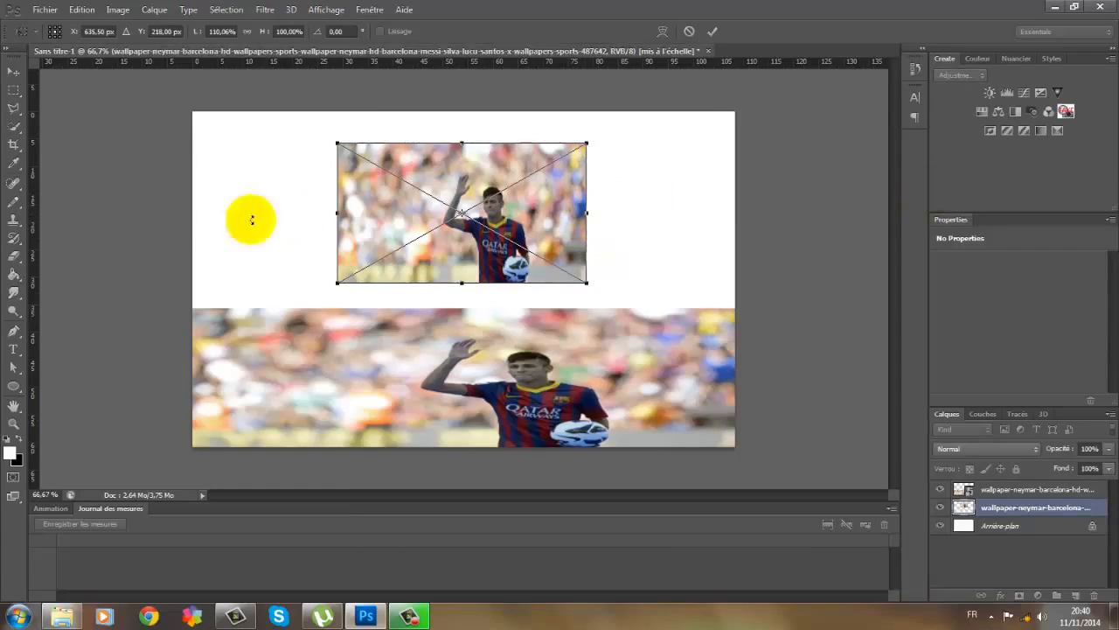
pyautogui.rightClick(481, 221)
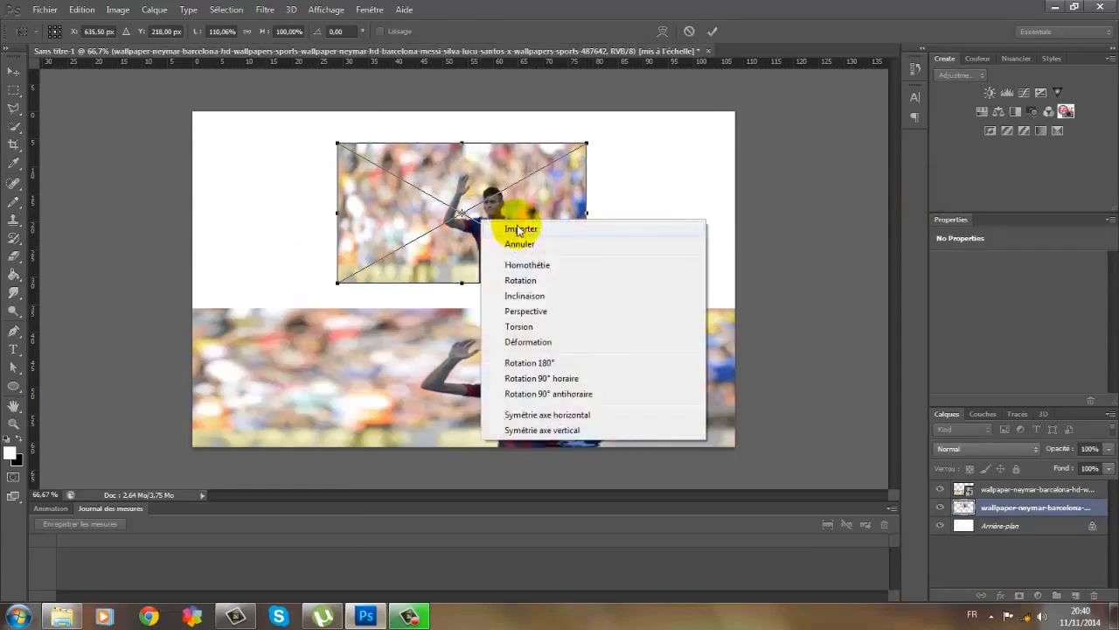
pyautogui.click(519, 229)
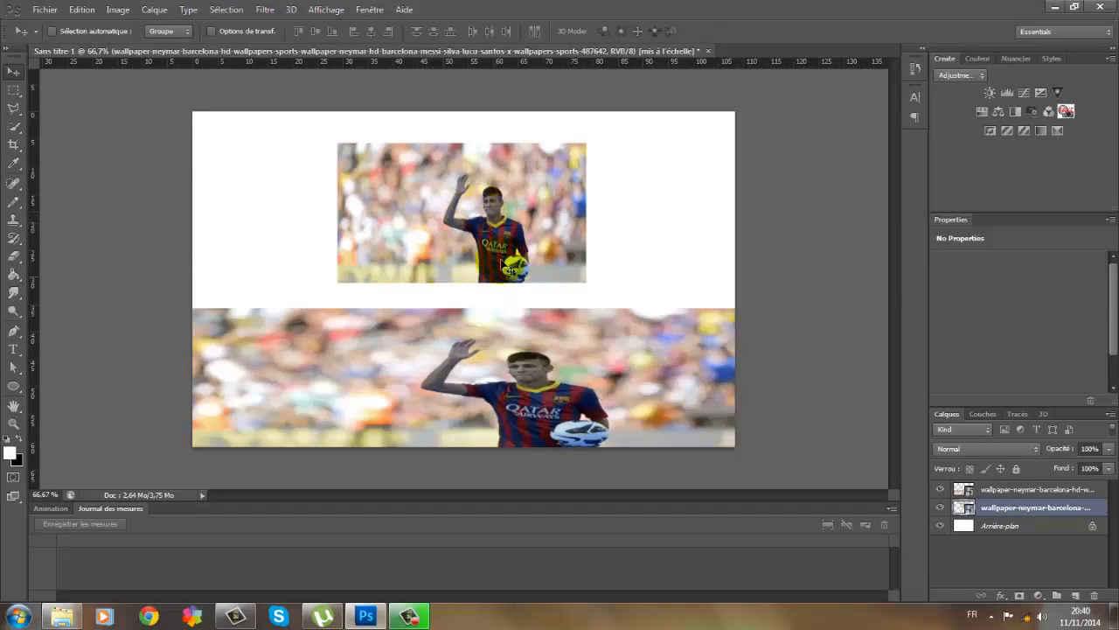
pyautogui.rightClick(1032, 508)
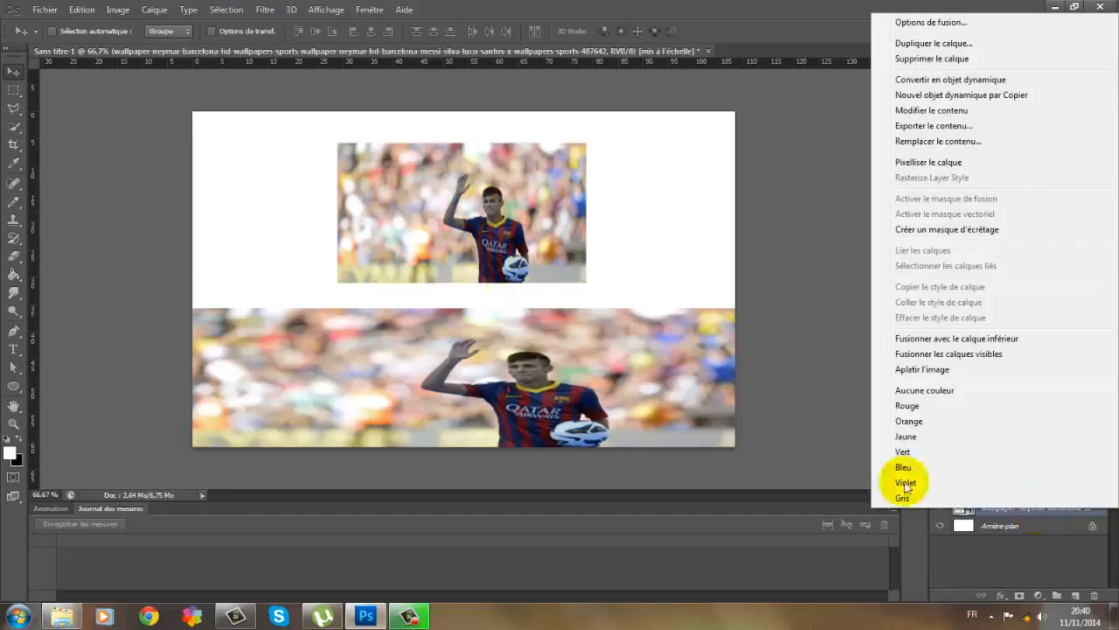
pyautogui.click(929, 162)
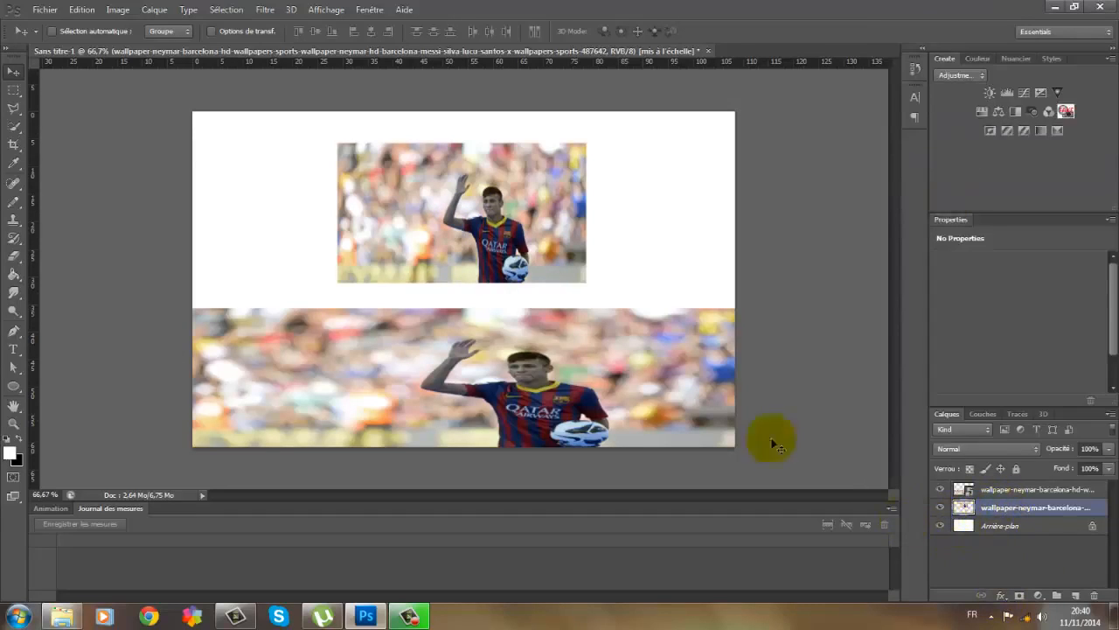
# - Draw a closed polygonal lasso selection loosely around the waving player in the upper picture
pyautogui.click(13, 112)
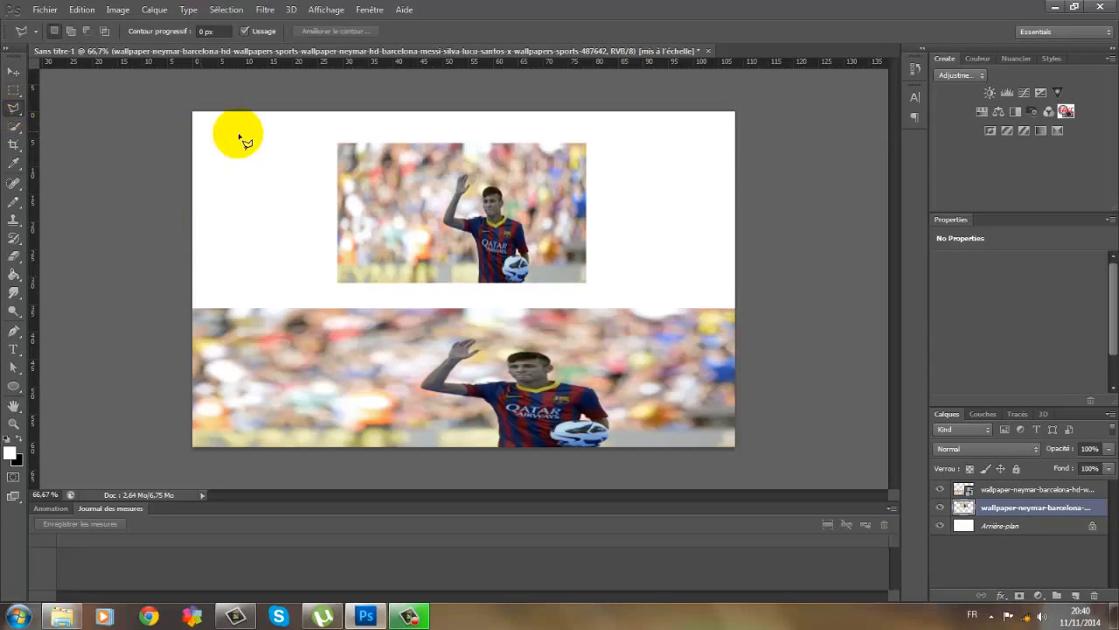
pyautogui.click(450, 162)
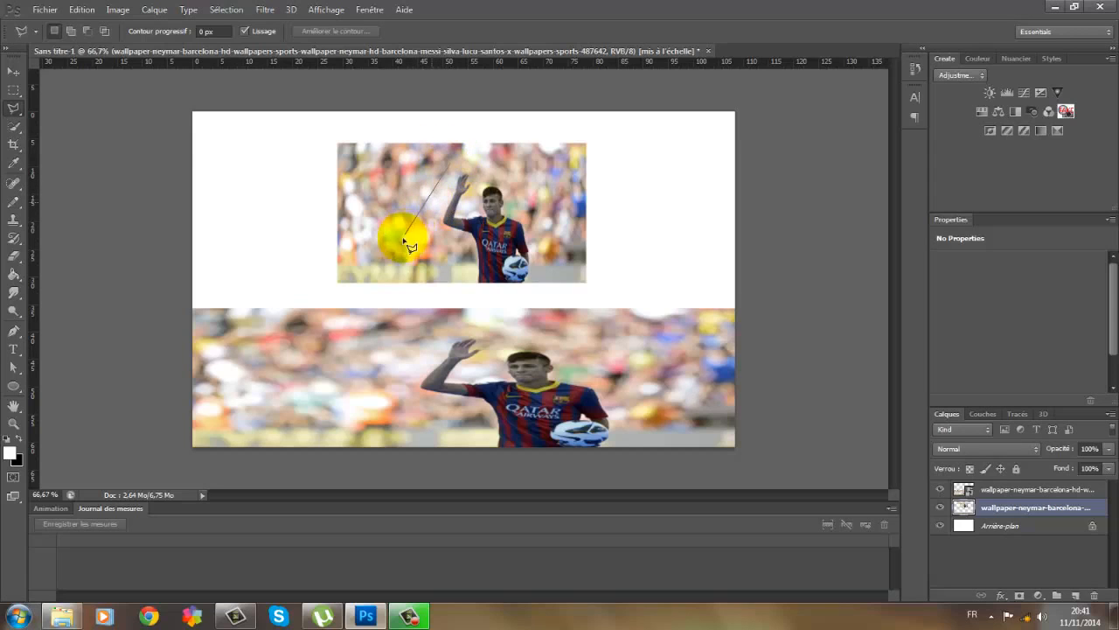
pyautogui.click(403, 242)
pyautogui.click(437, 287)
pyautogui.click(523, 295)
pyautogui.click(570, 281)
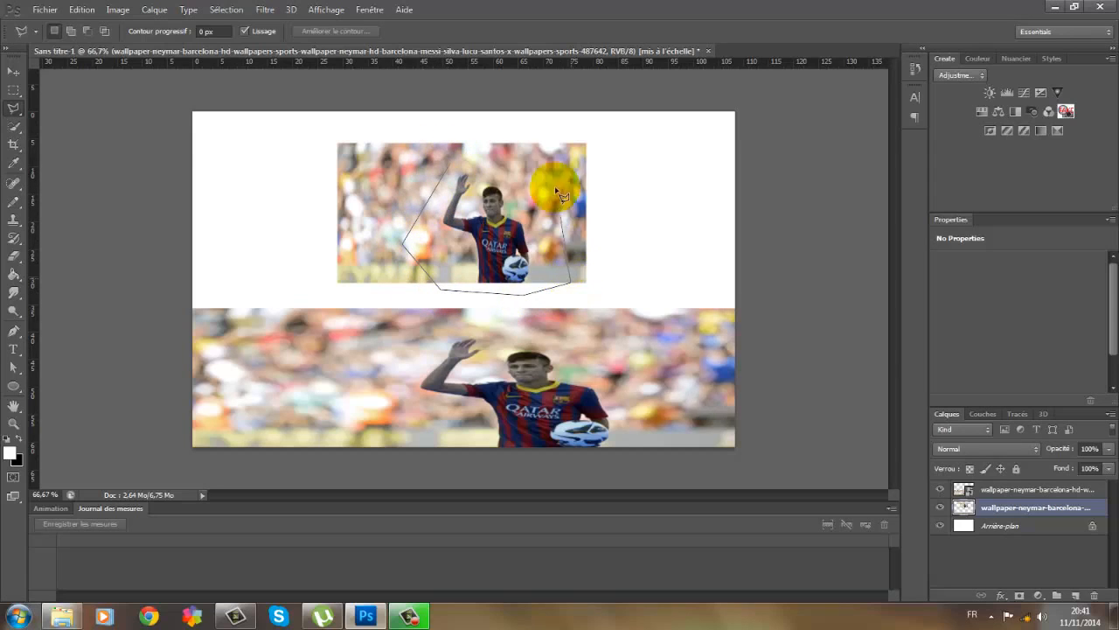
pyautogui.click(555, 182)
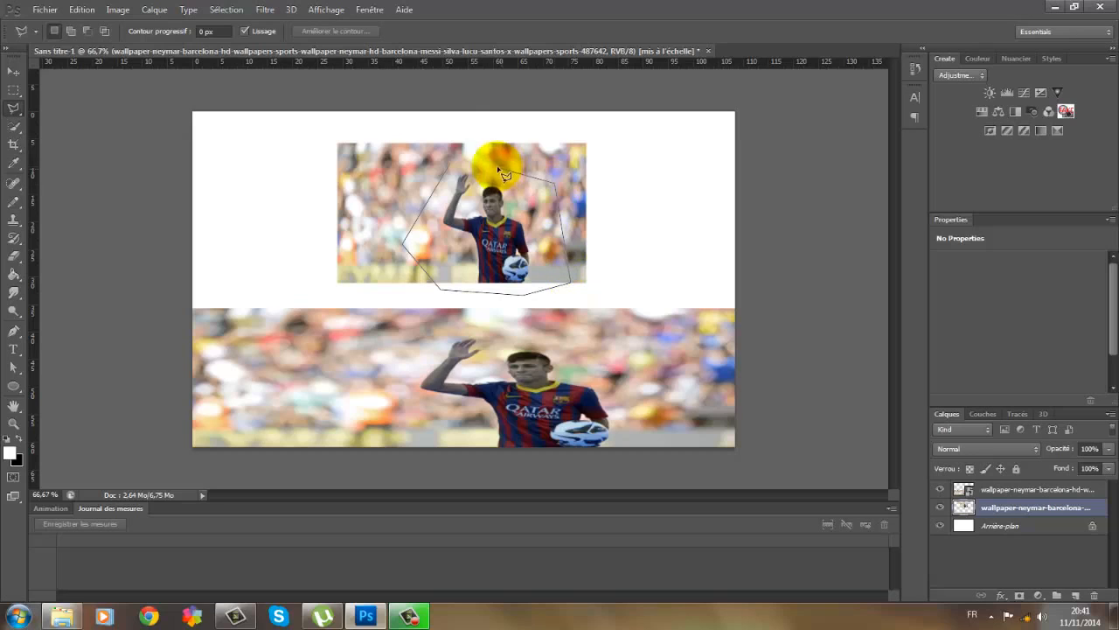
pyautogui.click(451, 164)
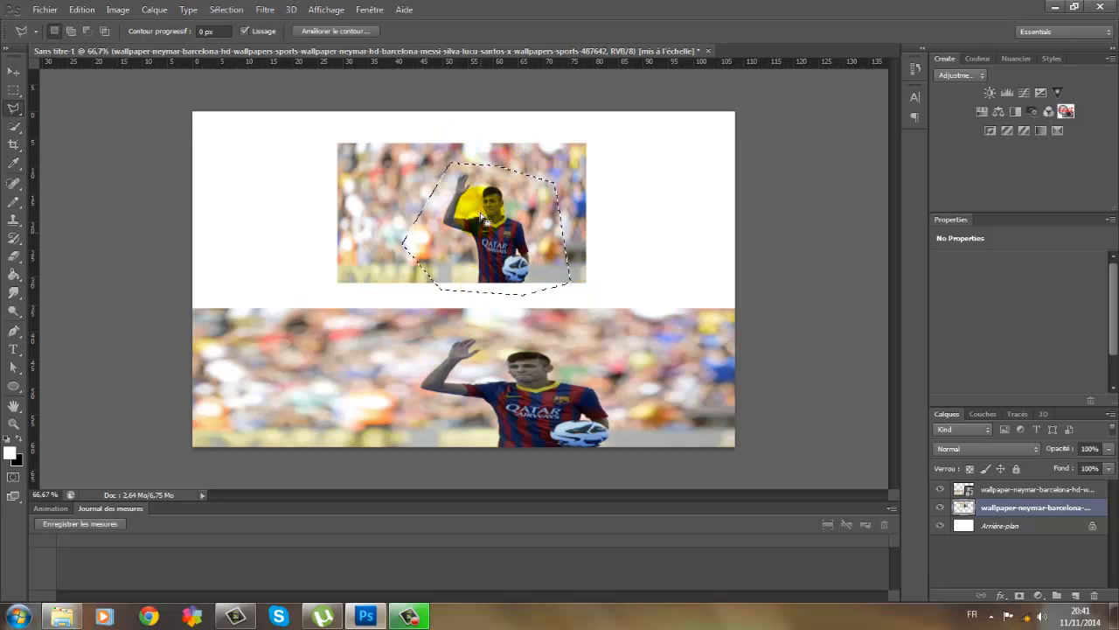
# - Feather the selection around the player with a radius of 15 pixels
pyautogui.click(227, 10)
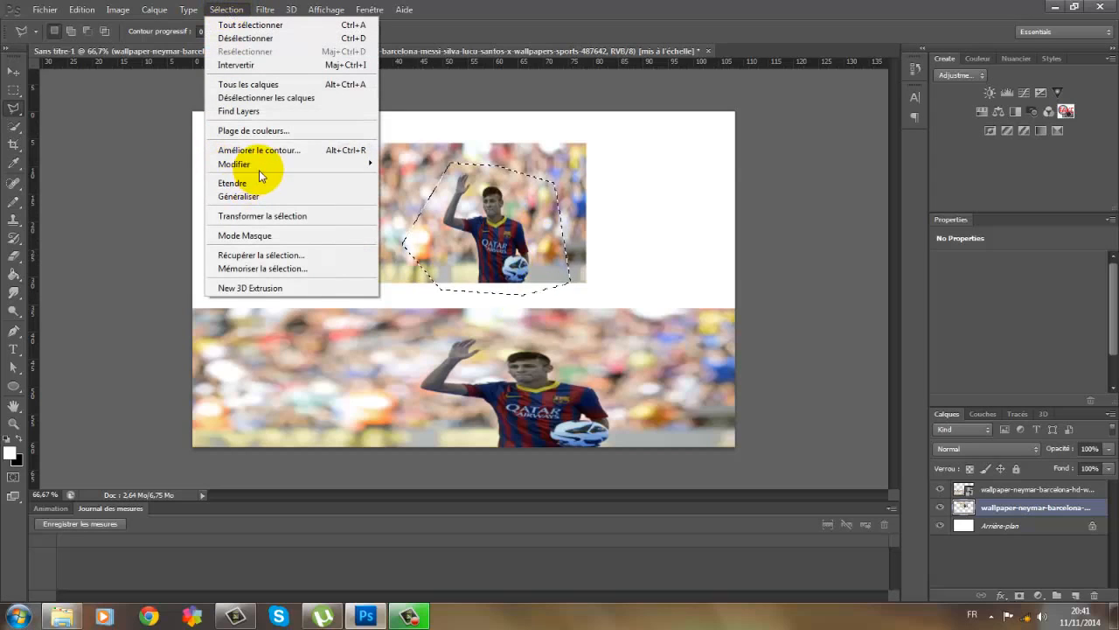
pyautogui.moveTo(262, 164)
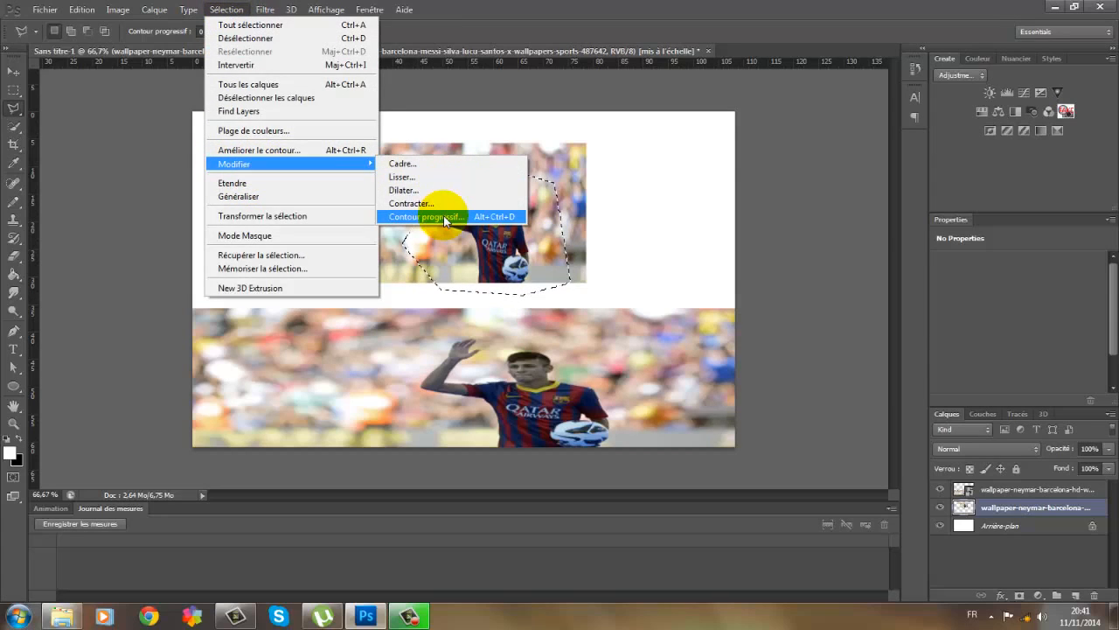
pyautogui.click(443, 215)
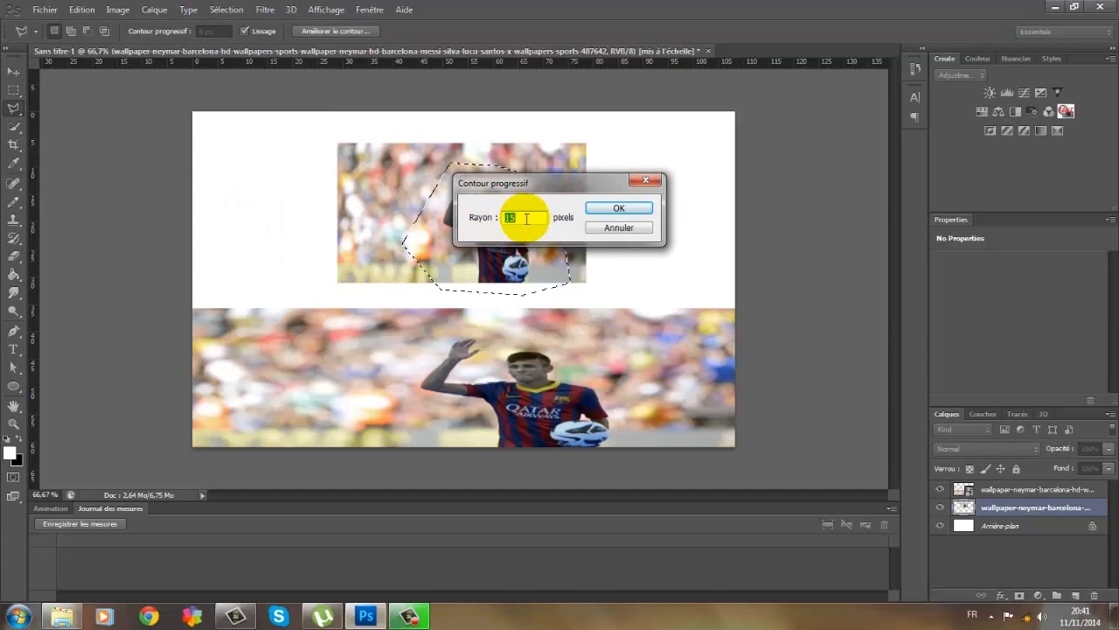
pyautogui.click(595, 207)
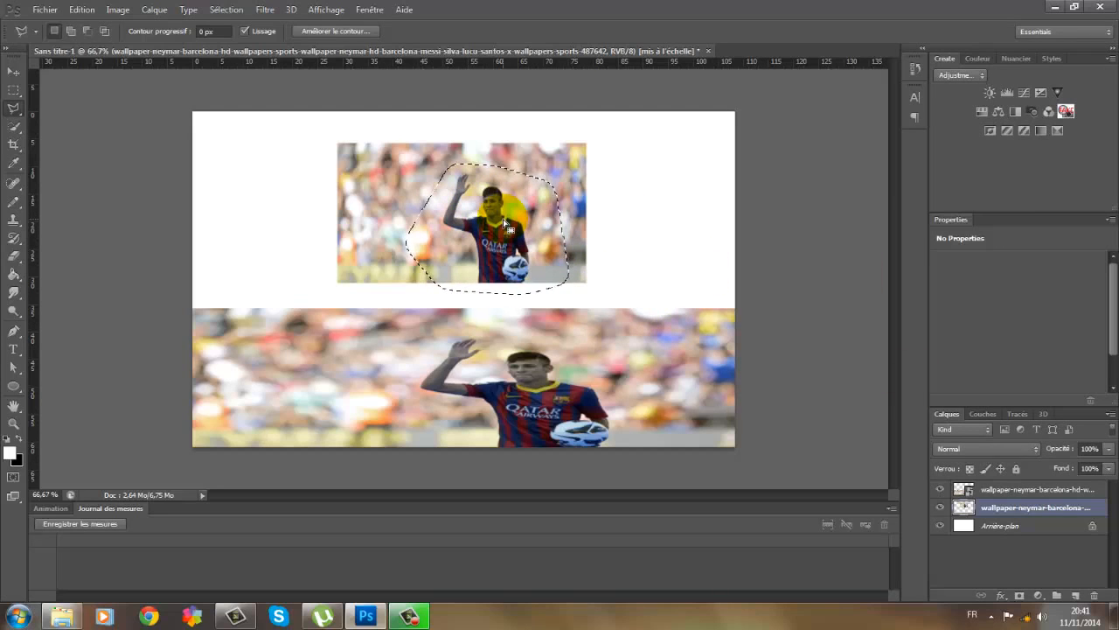
# - Save the feathered selection as a new channel named "neymar tuto"
pyautogui.rightClick(521, 208)
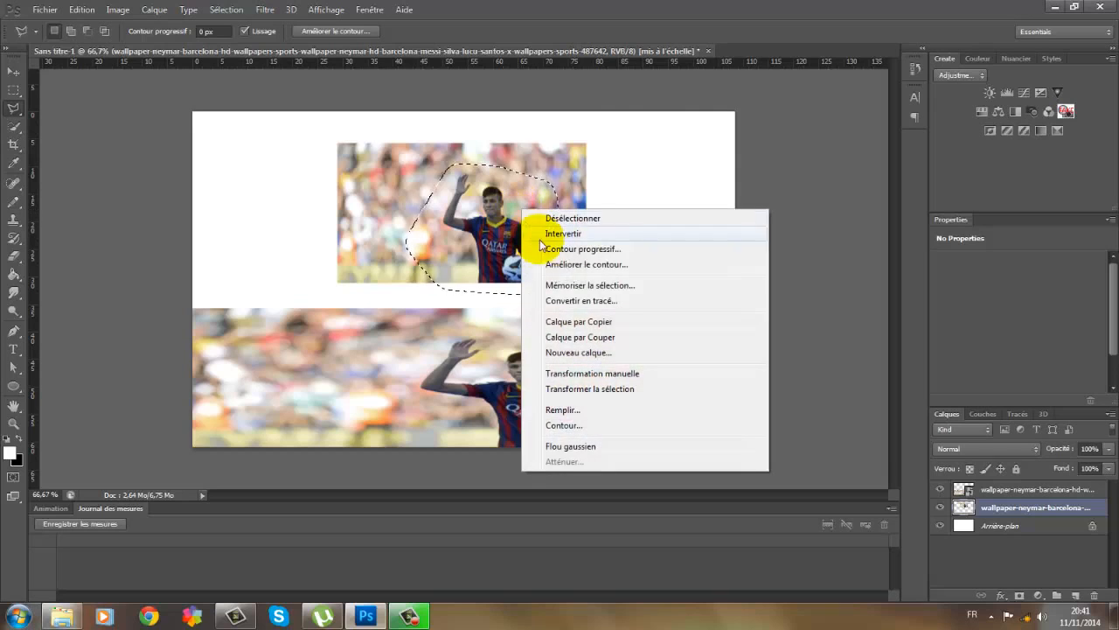
pyautogui.click(560, 288)
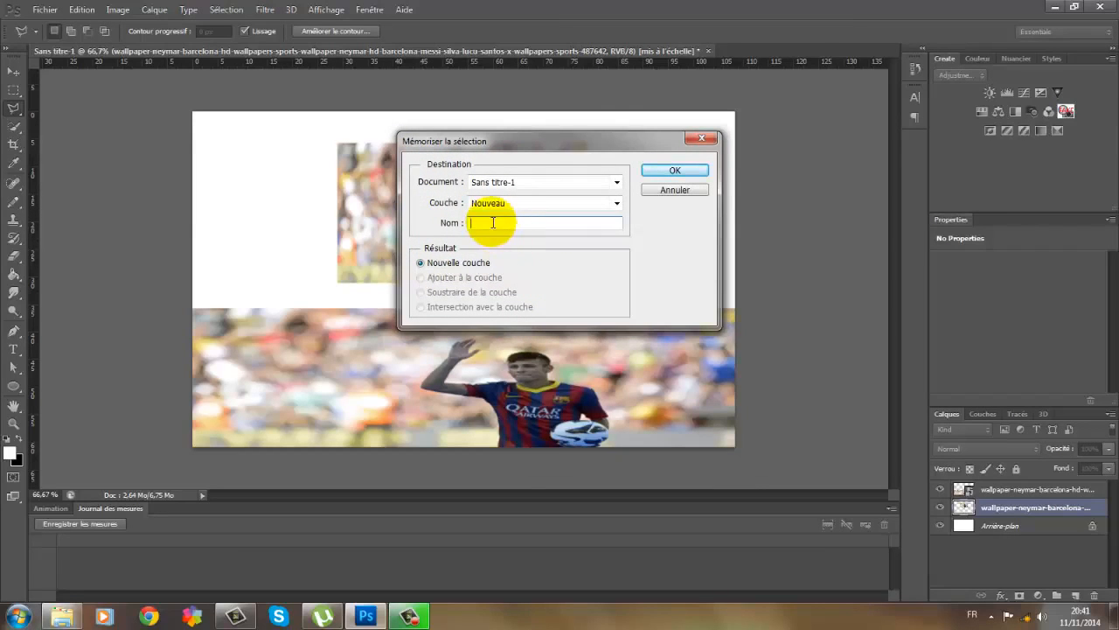
pyautogui.write('neymar tuto')
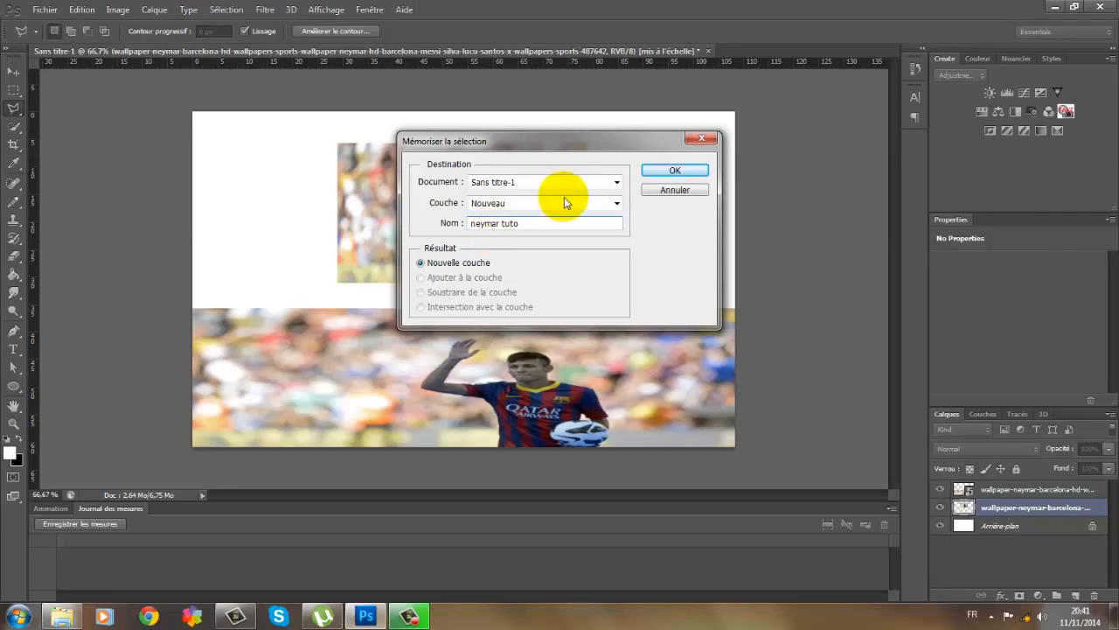
pyautogui.click(670, 172)
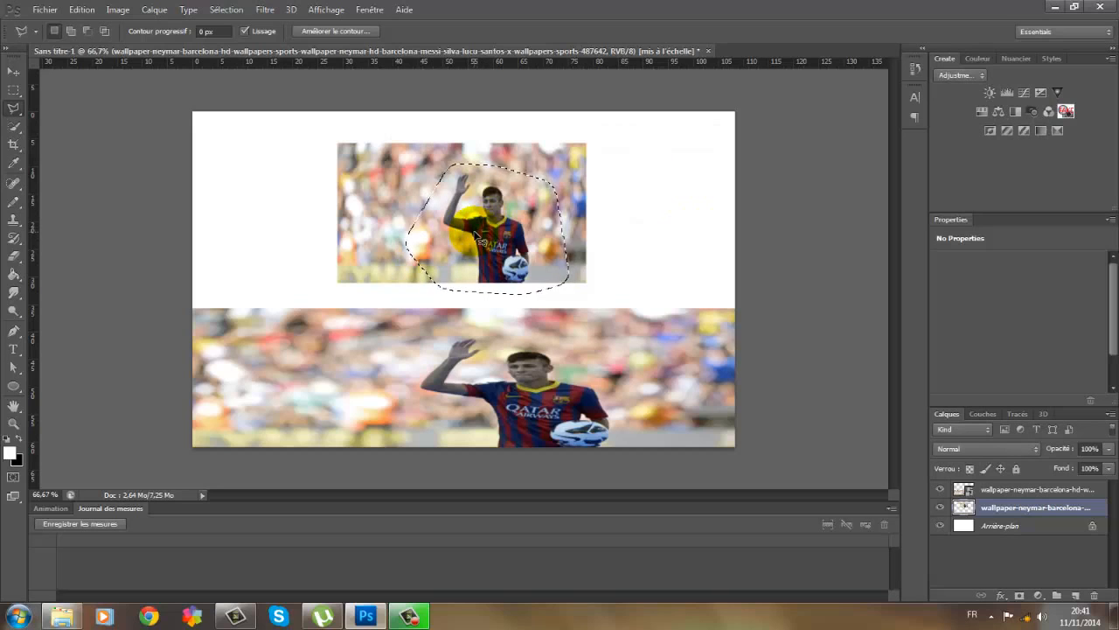
# - Deselect the player and widen the upper picture with Content-Aware Scale to both canvas edges, to a width of about 219.76%
pyautogui.click(13, 71)
pyautogui.click(85, 8)
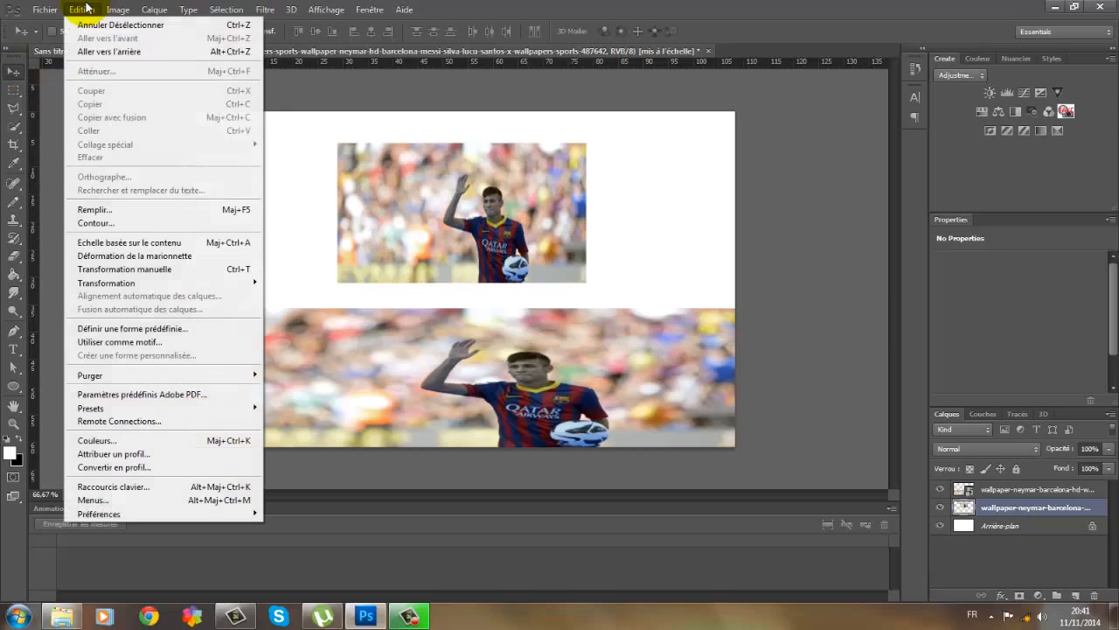
pyautogui.click(114, 244)
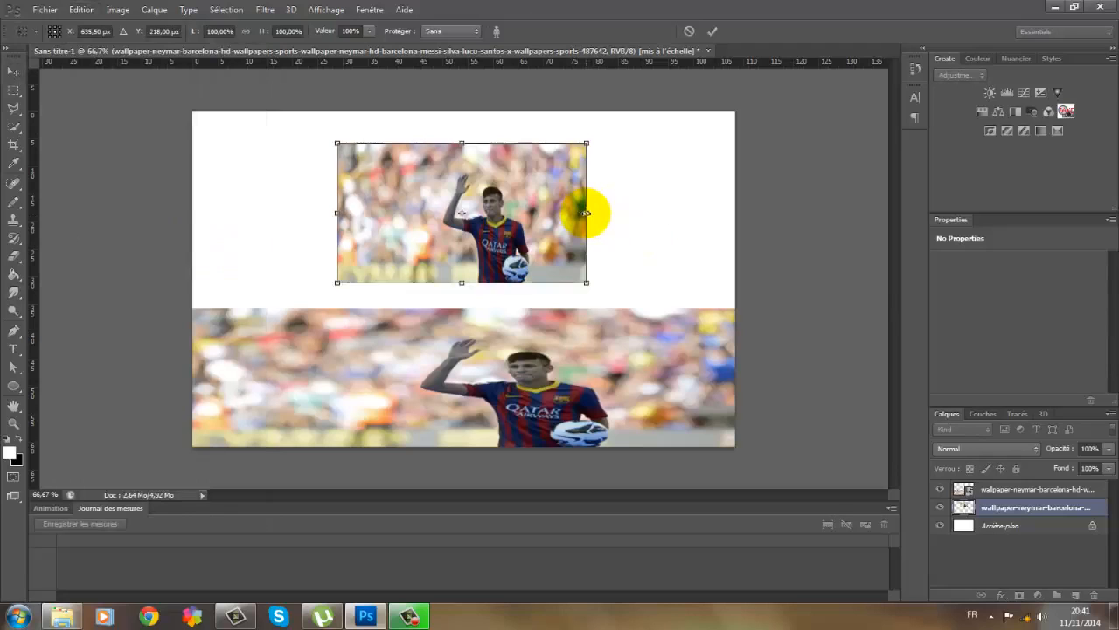
pyautogui.moveTo(587, 213); pyautogui.dragTo(734, 216)
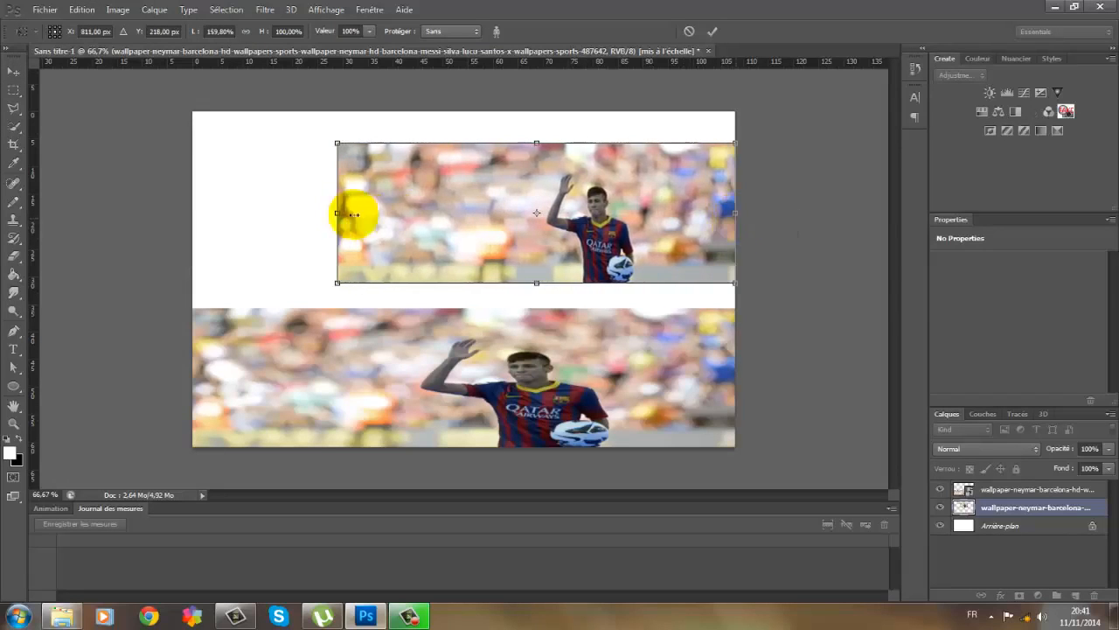
pyautogui.moveTo(336, 214); pyautogui.dragTo(184, 218)
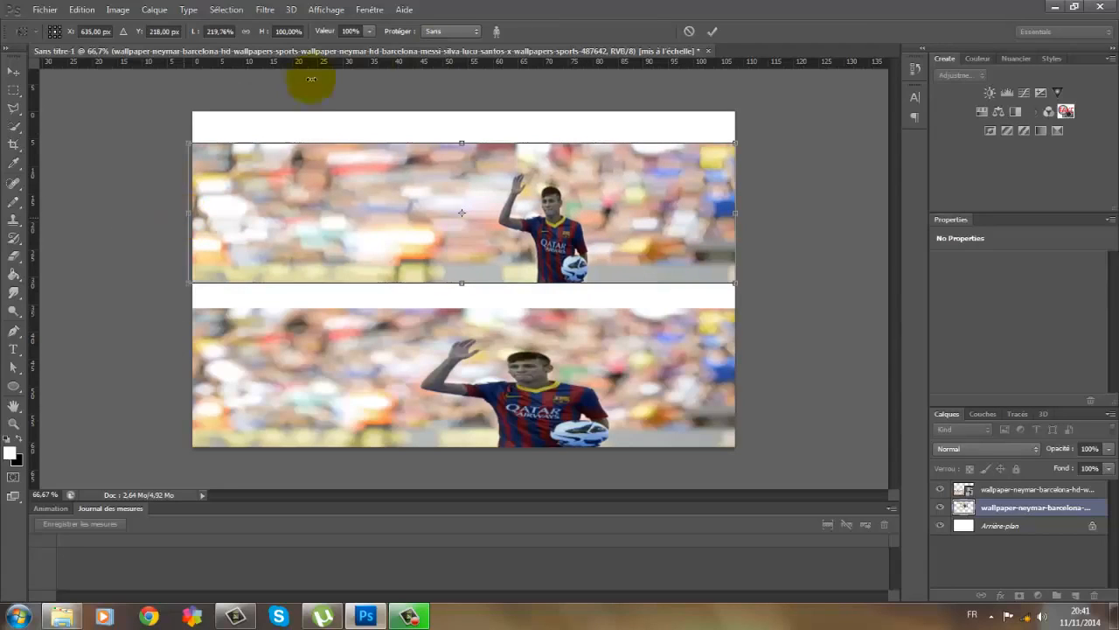
# - Protect the "neymar tuto" channel in the Content-Aware Scale of the upper picture and apply the scaling
pyautogui.click(437, 35)
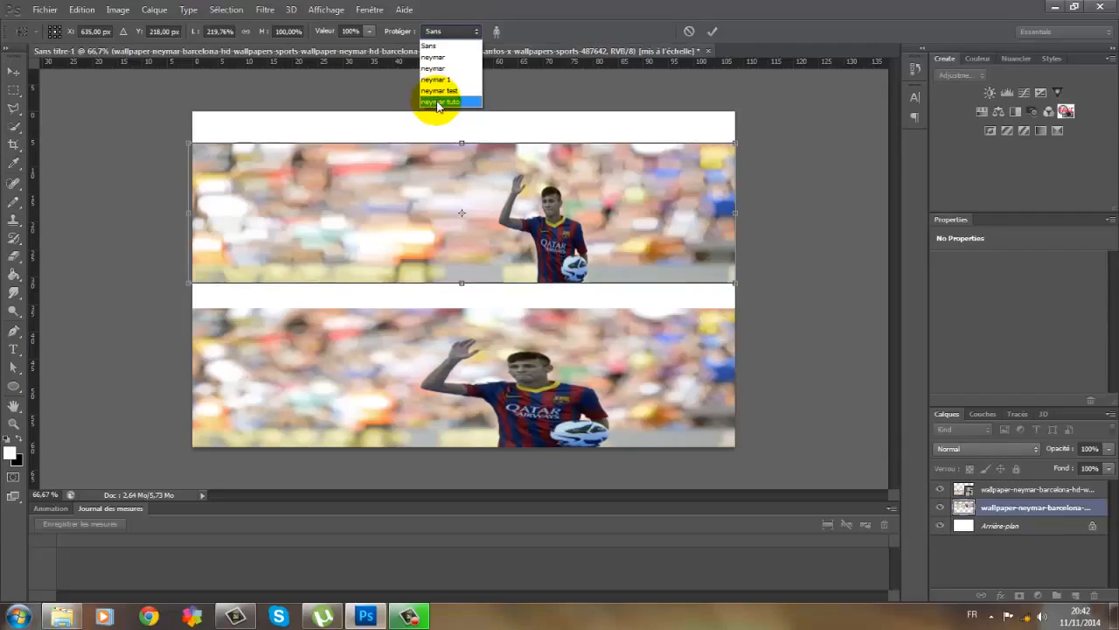
pyautogui.click(439, 103)
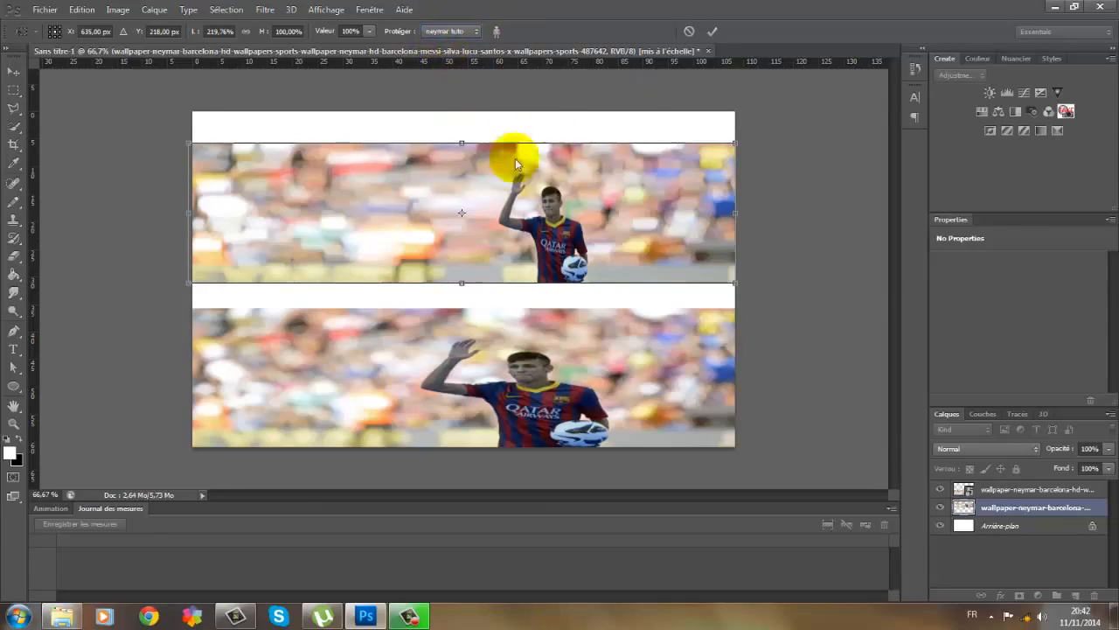
pyautogui.click(712, 35)
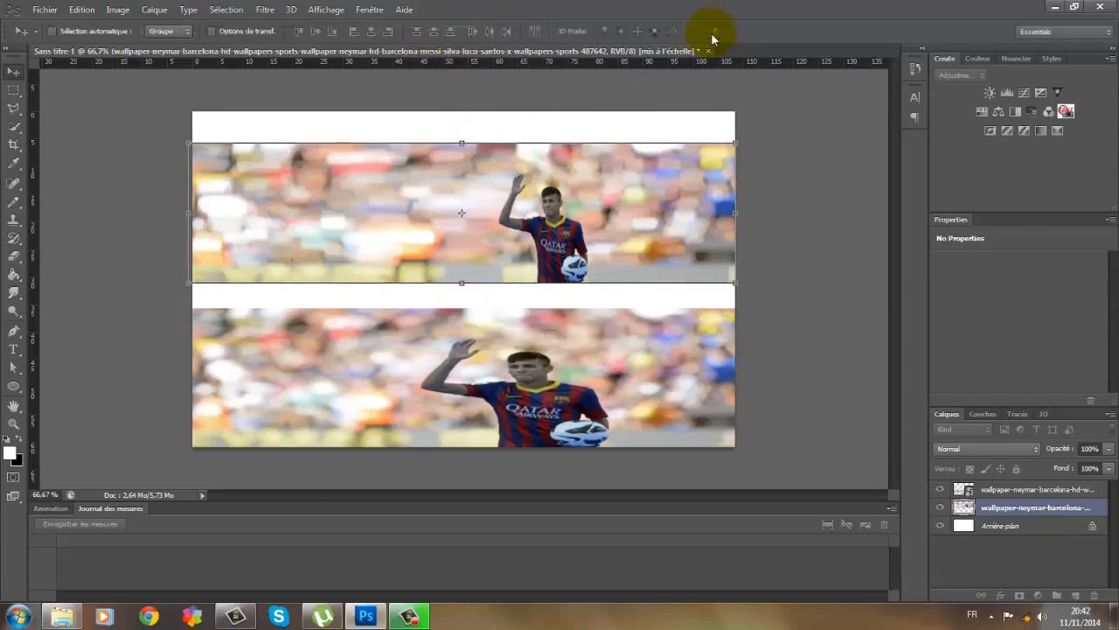
pyautogui.moveTo(600, 195); pyautogui.dragTo(626, 195)
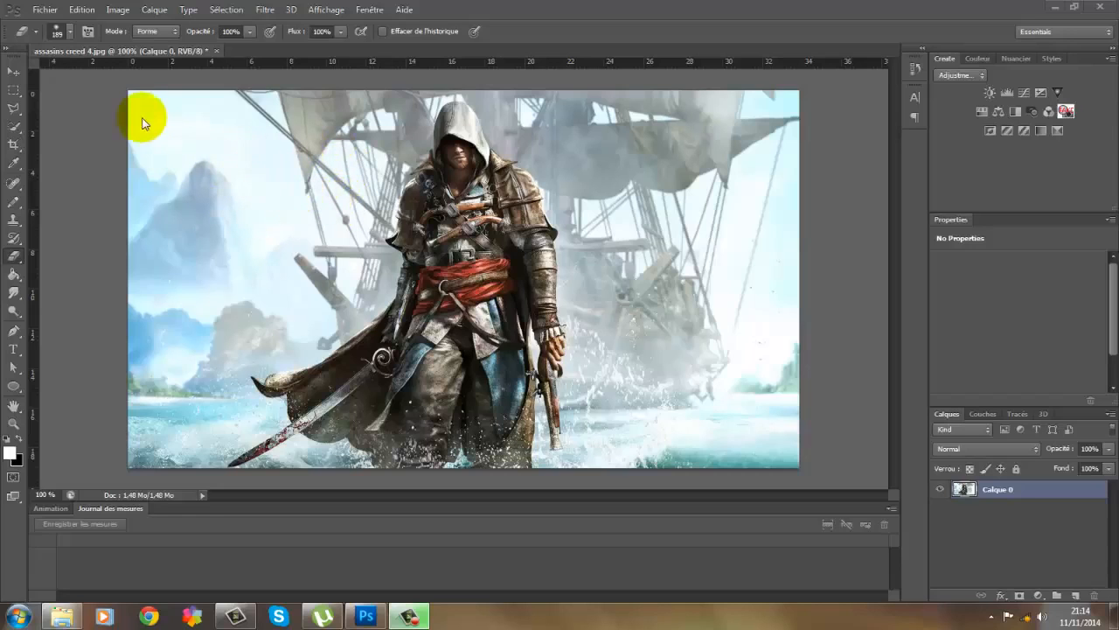
# - Create a new 4 by 4 pixel RGB document at 30 pixels per inch with transparent background contents
pyautogui.click(43, 9)
pyautogui.press('Escape')
pyautogui.hotkey('ctrl', 'n')
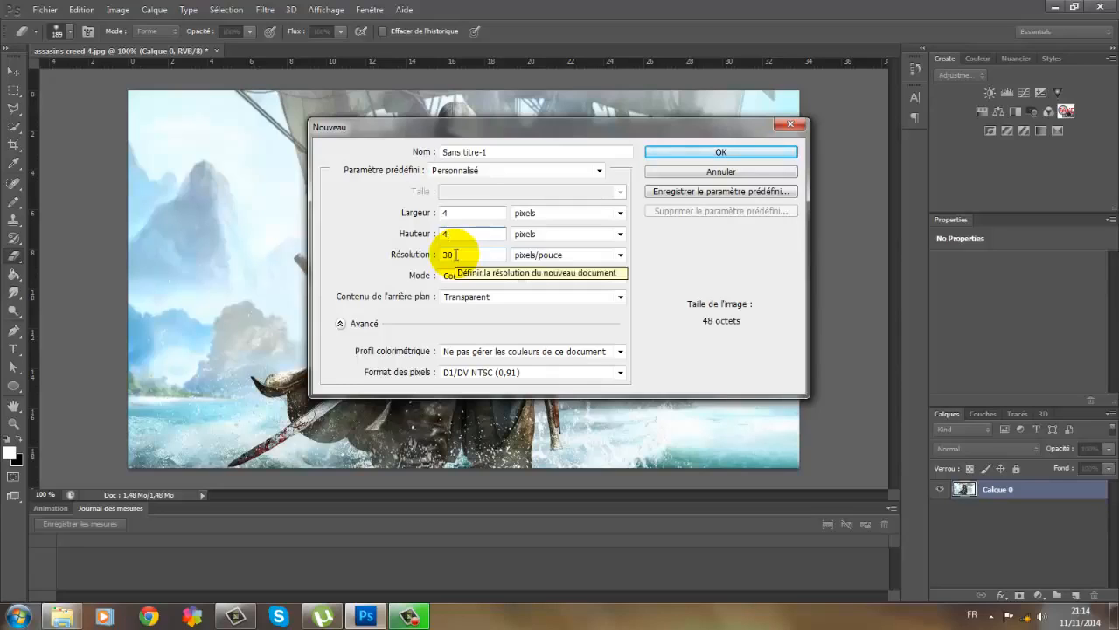
pyautogui.click(455, 255)
pyautogui.click(507, 298)
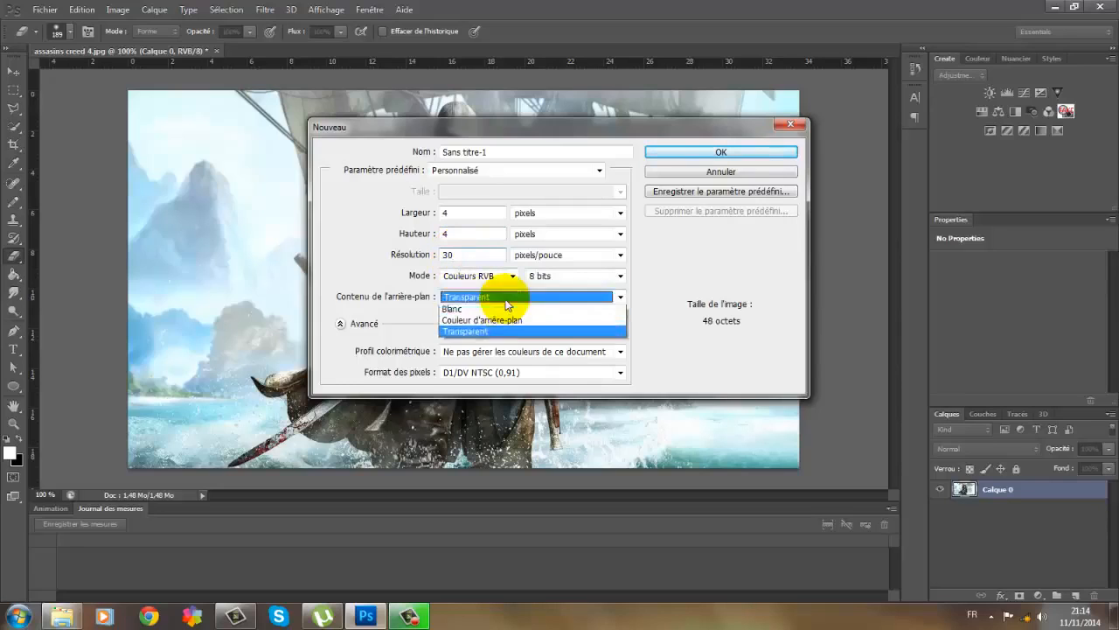
pyautogui.click(506, 301)
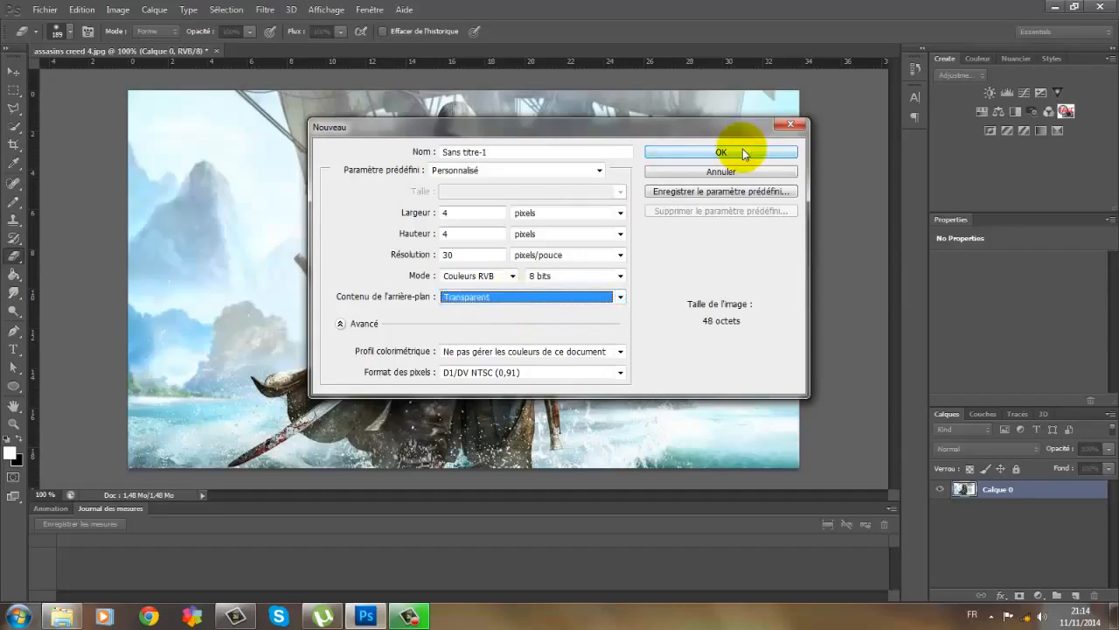
pyautogui.click(744, 153)
pyautogui.click(570, 234)
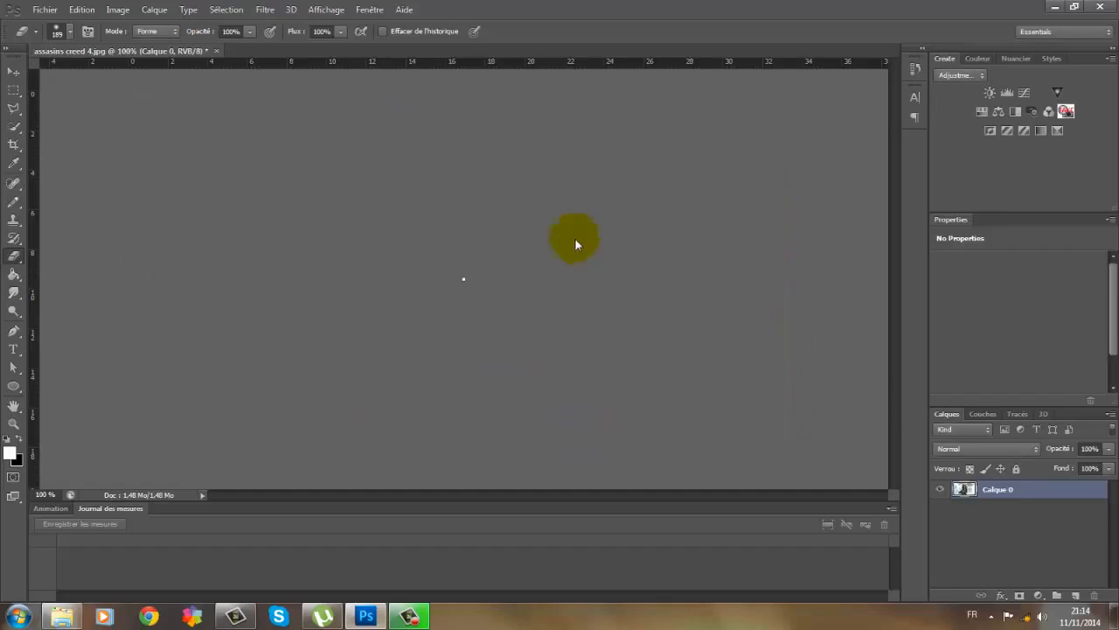
# - Draw full-width black horizontal lines on the first and third pixel rows of the tiny canvas with a 1 px Pencil
pyautogui.click(13, 71)
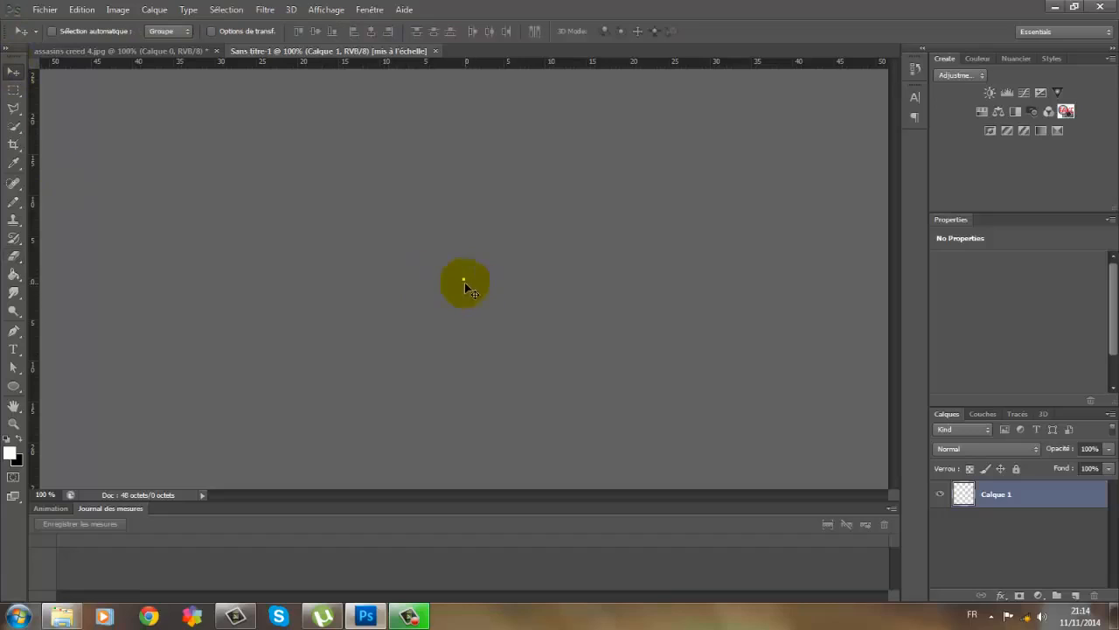
pyautogui.click(15, 425)
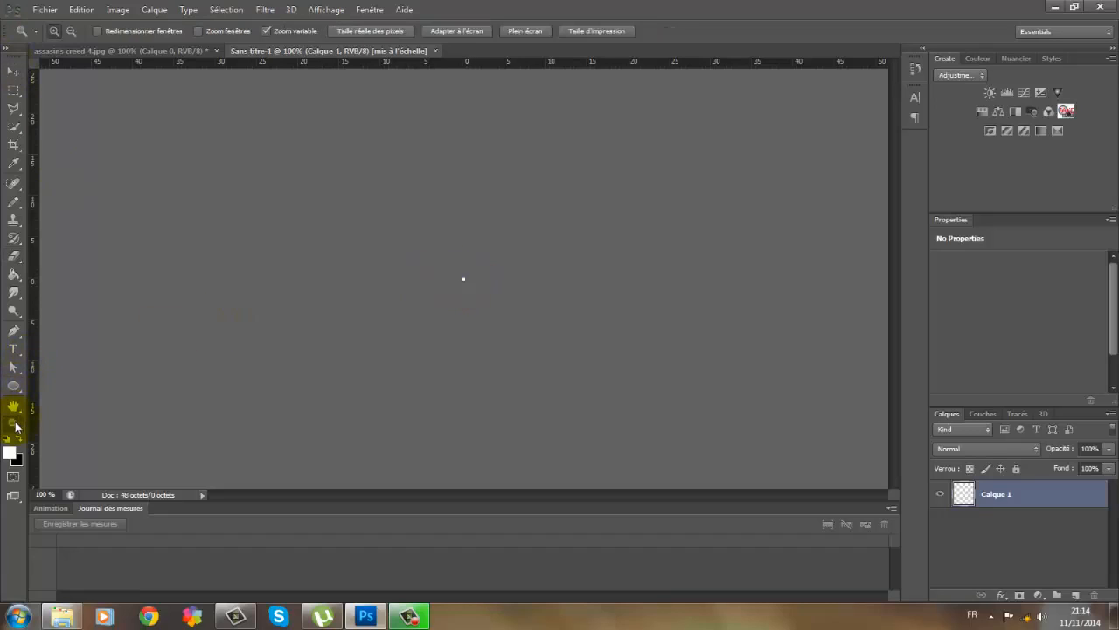
pyautogui.click(458, 32)
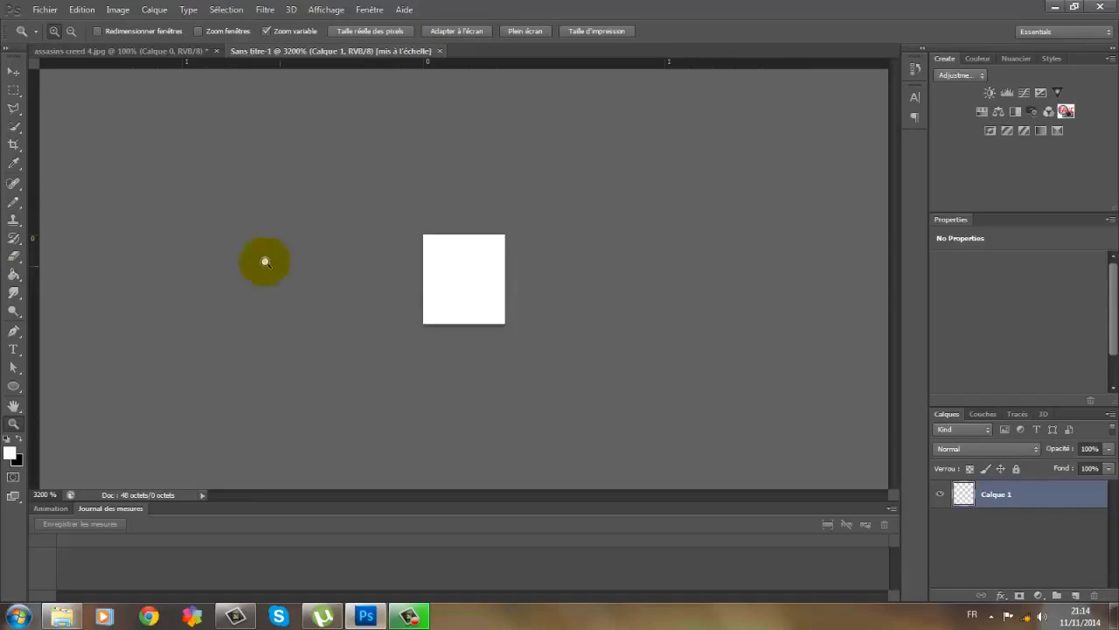
pyautogui.click(11, 207)
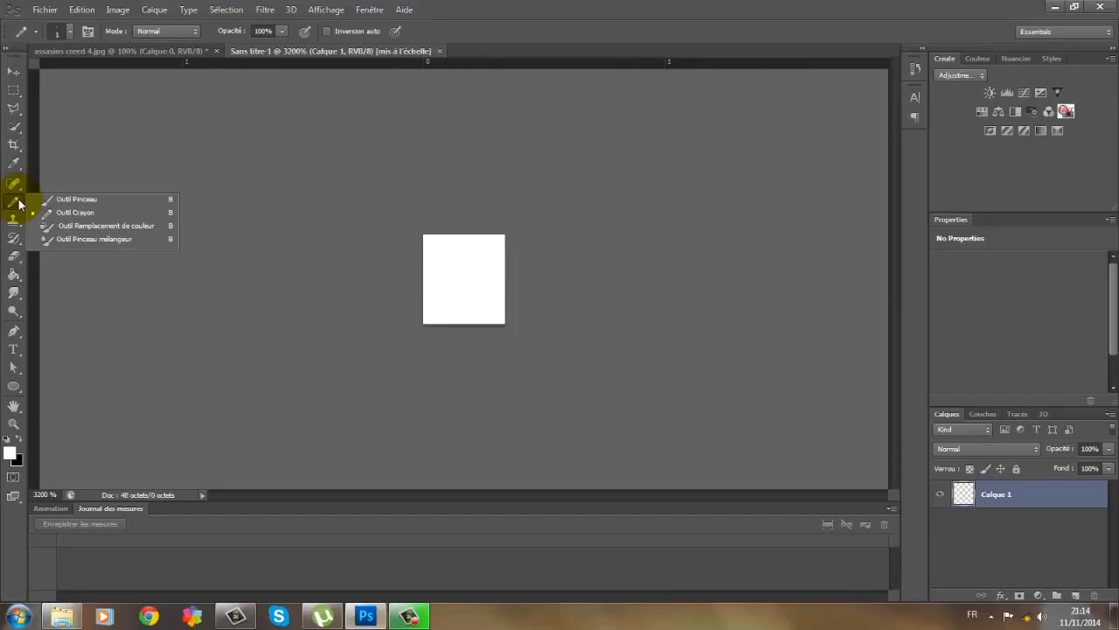
pyautogui.click(19, 204)
pyautogui.click(70, 34)
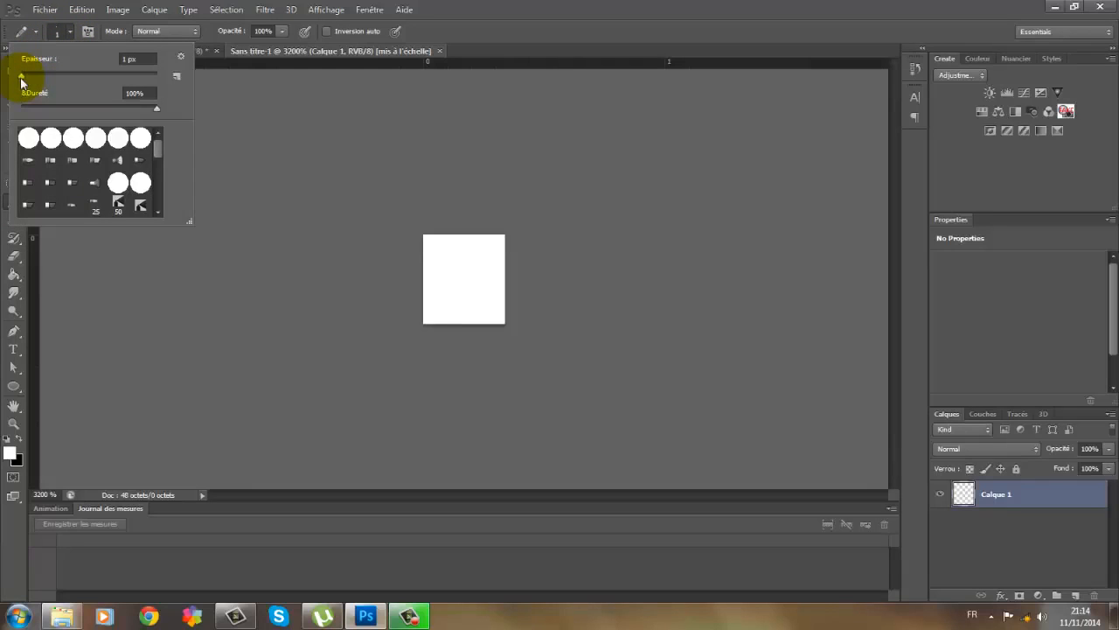
pyautogui.click(268, 210)
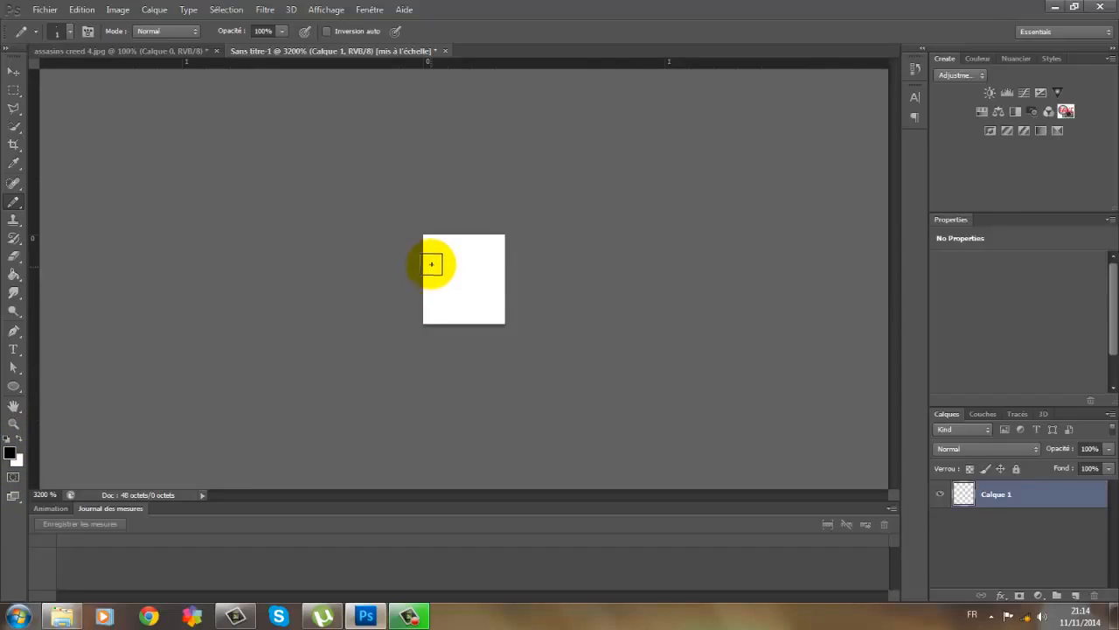
pyautogui.moveTo(434, 262); pyautogui.dragTo(502, 260)
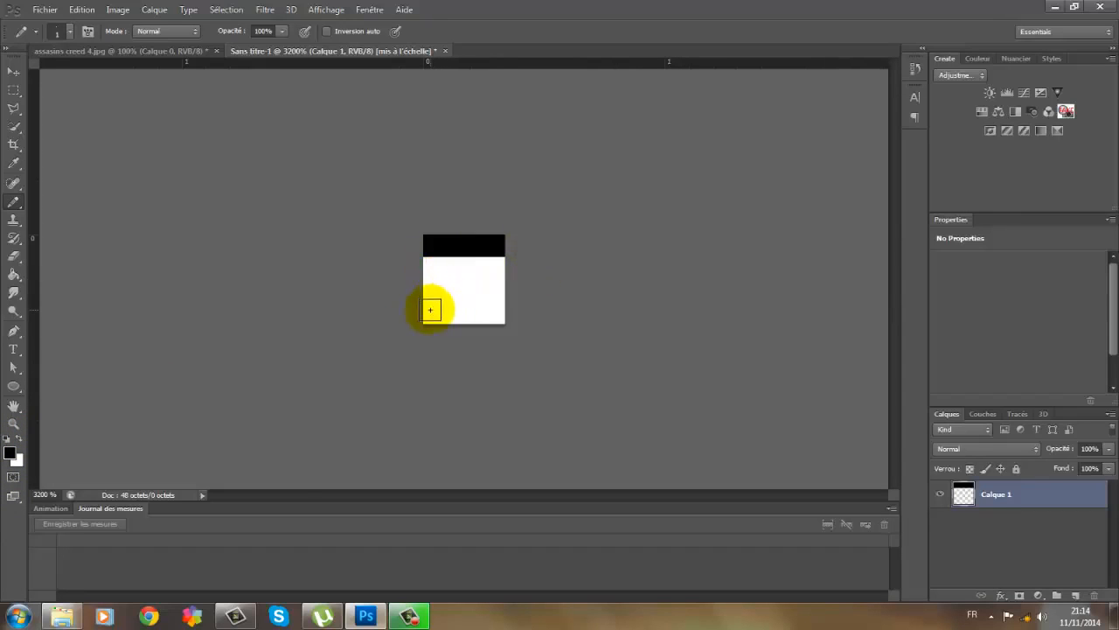
pyautogui.moveTo(433, 289); pyautogui.dragTo(502, 290)
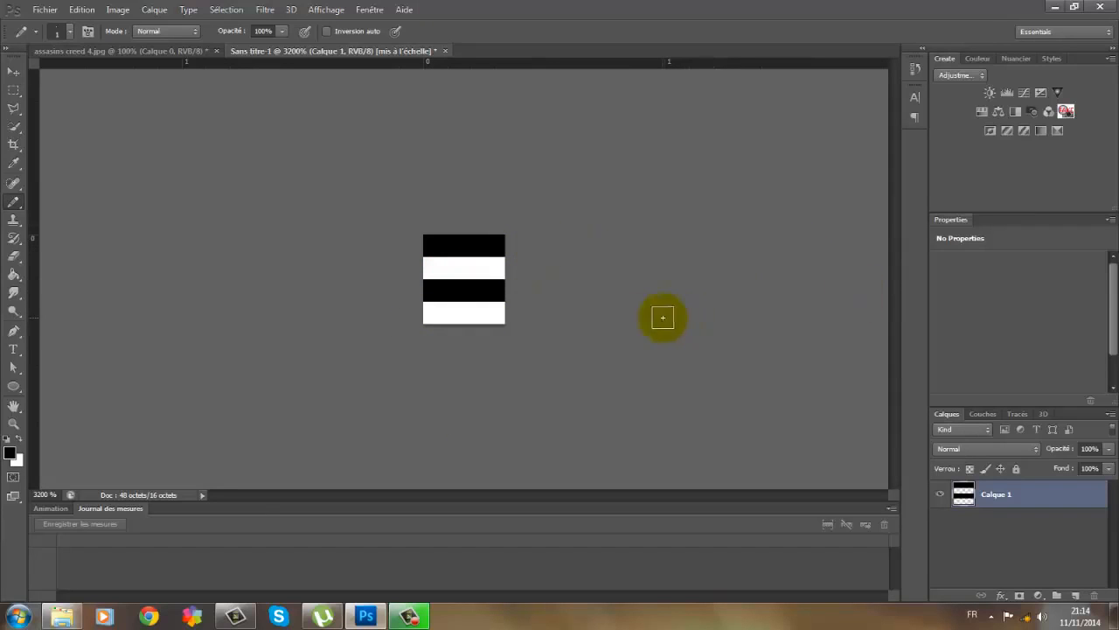
# - Define the striped canvas as a pattern named "motif pour tuto" and close its document without saving
pyautogui.click(81, 9)
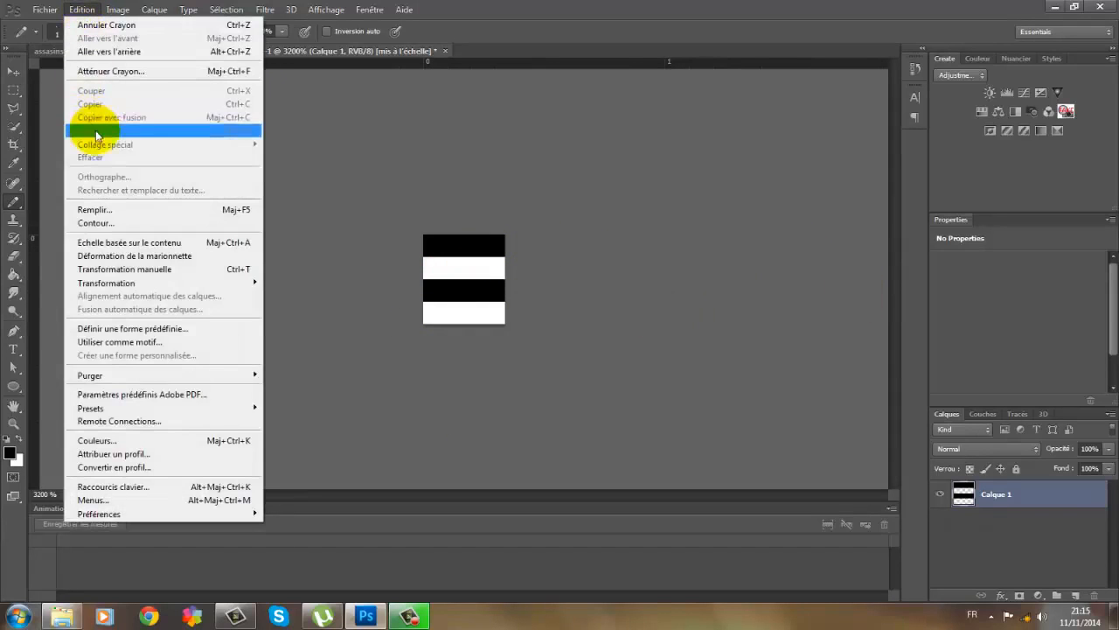
pyautogui.click(104, 342)
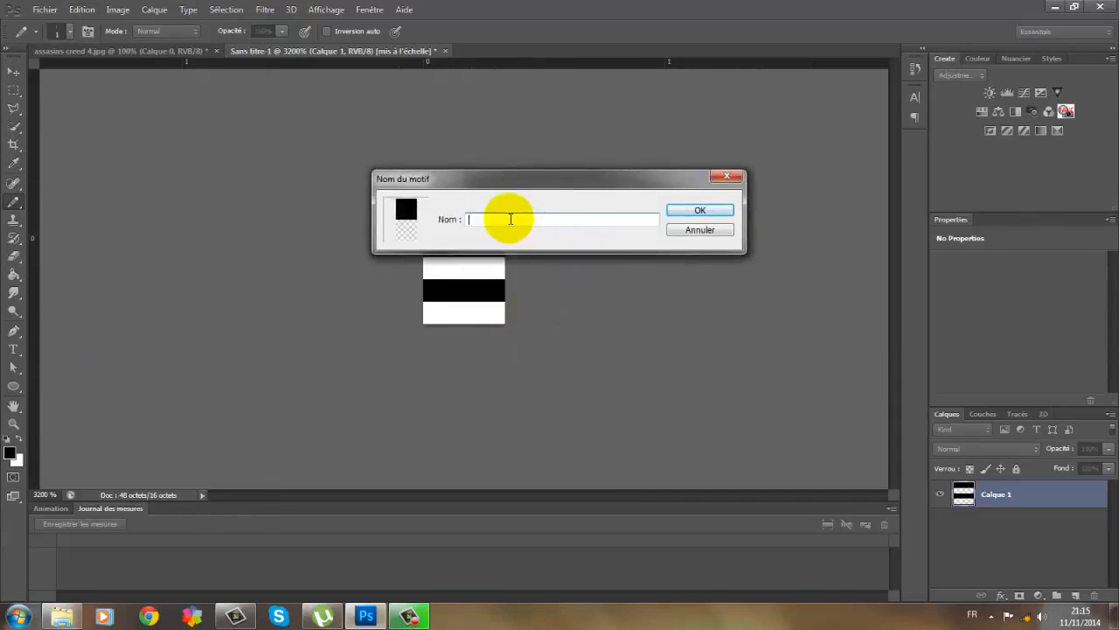
pyautogui.write('motif pour tu')
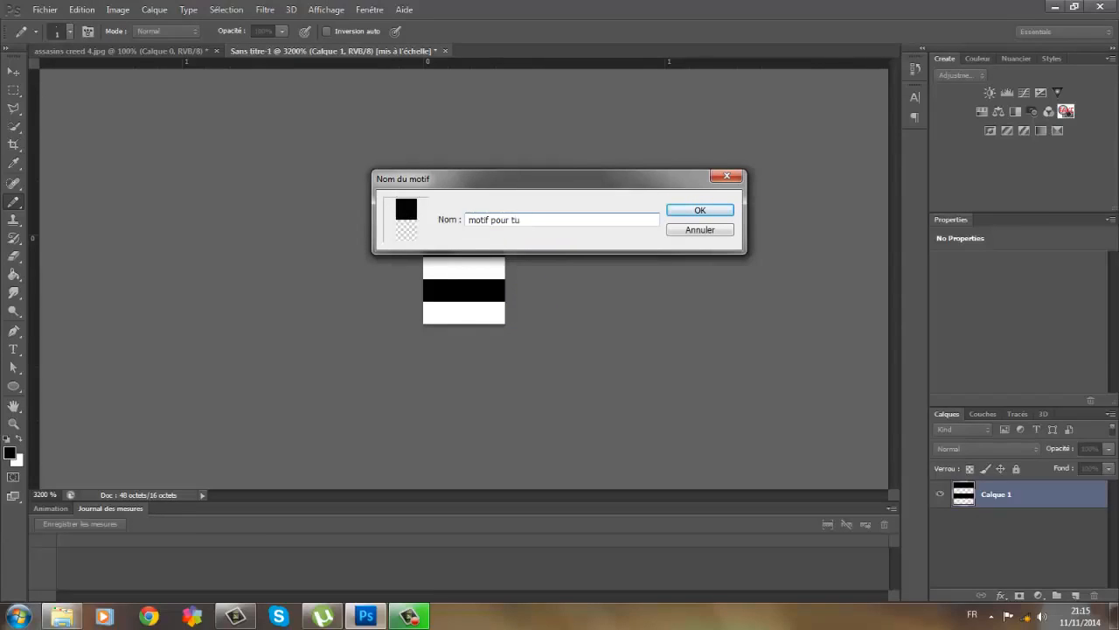
pyautogui.write('o')
pyautogui.click(699, 211)
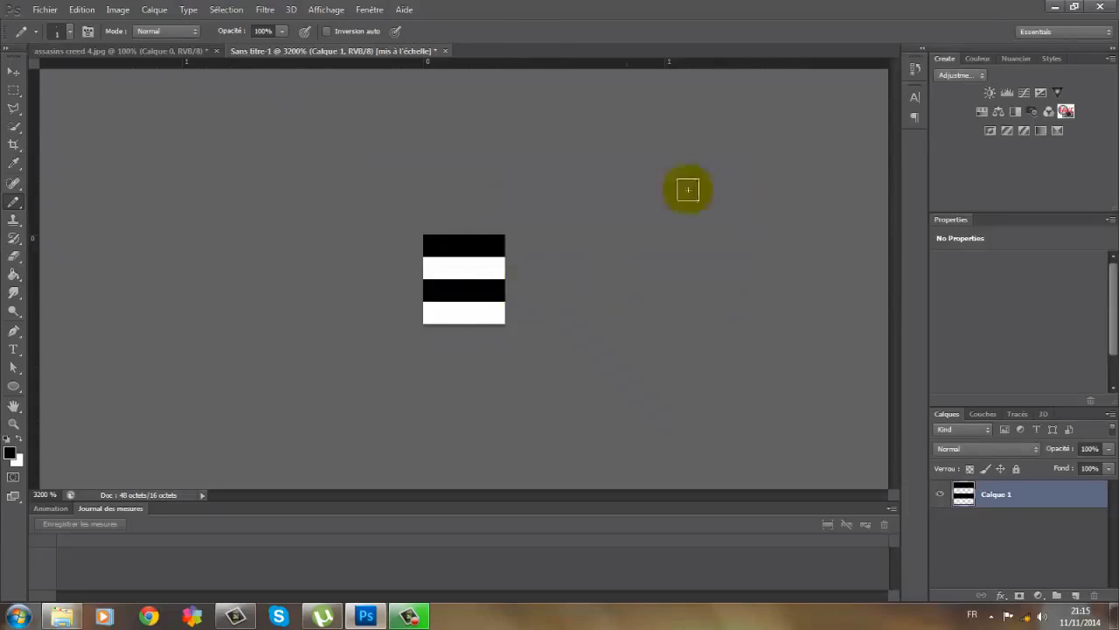
pyautogui.click(444, 51)
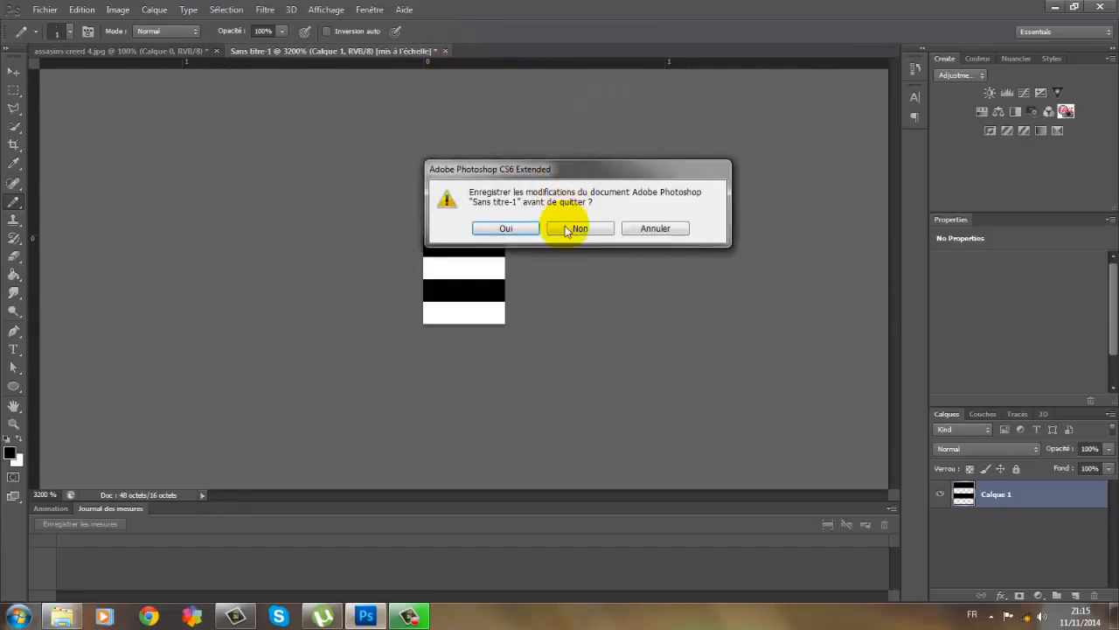
pyautogui.click(564, 231)
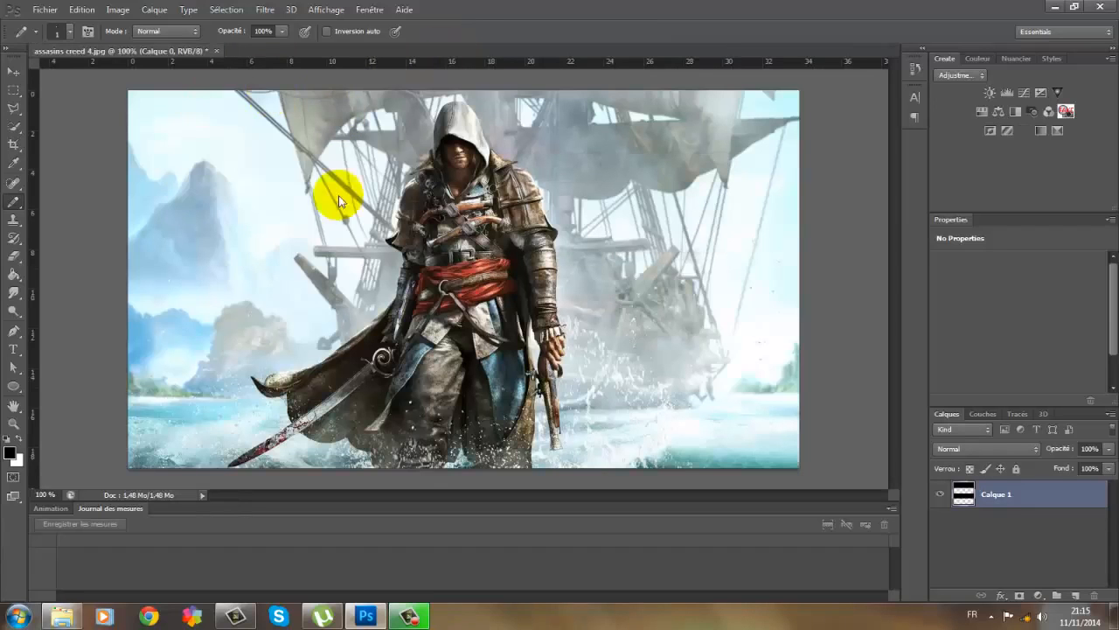
# - Add a new layer above the Assassin's Creed picture and fill it with white
pyautogui.click(1077, 596)
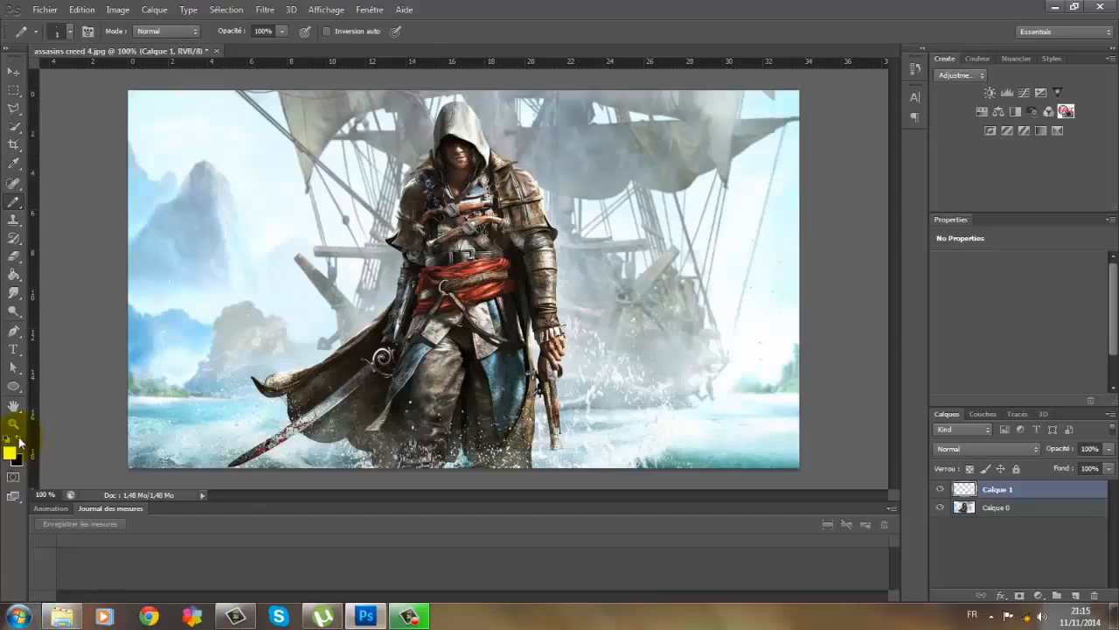
pyautogui.click(14, 274)
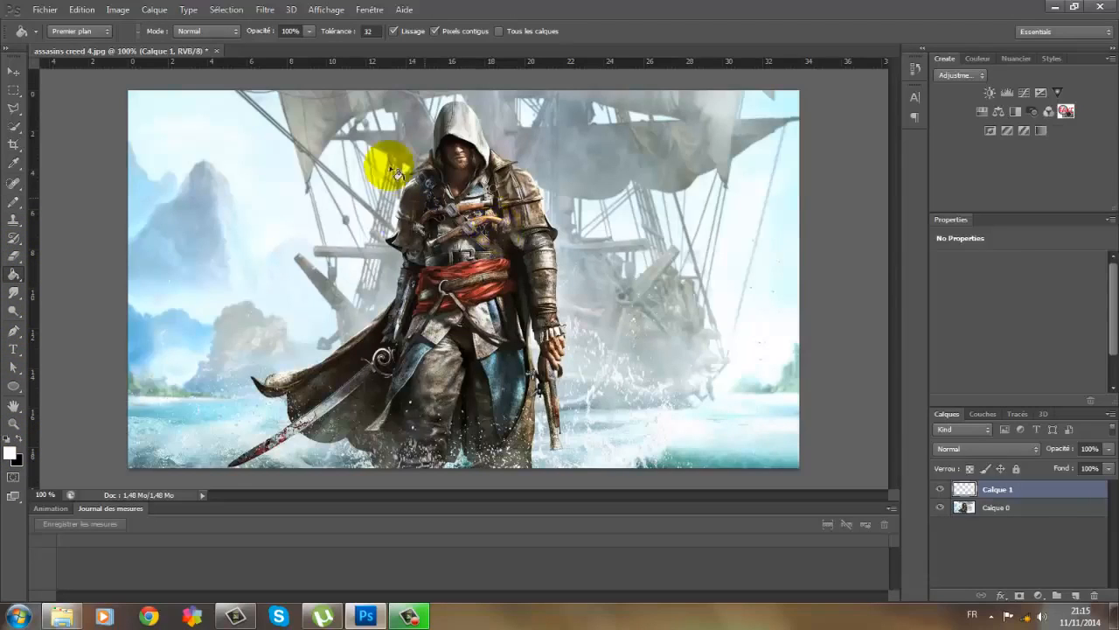
pyautogui.click(456, 262)
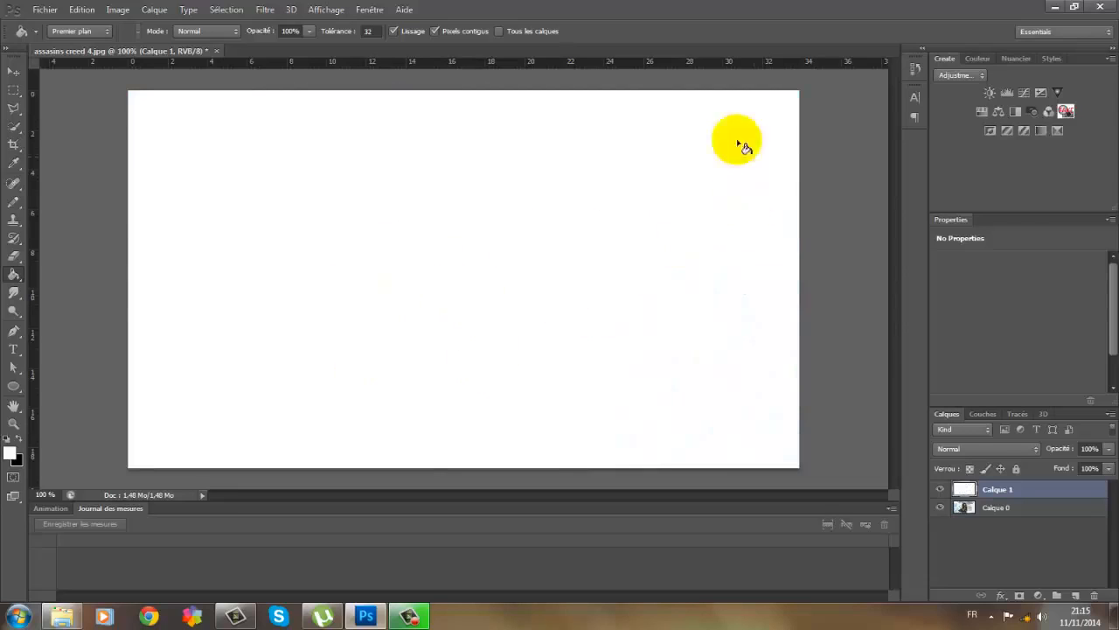
# - Apply a Pattern Overlay with the custom black stripe pattern to the white layer above the picture and adjust the pattern scale slightly
pyautogui.click(979, 508)
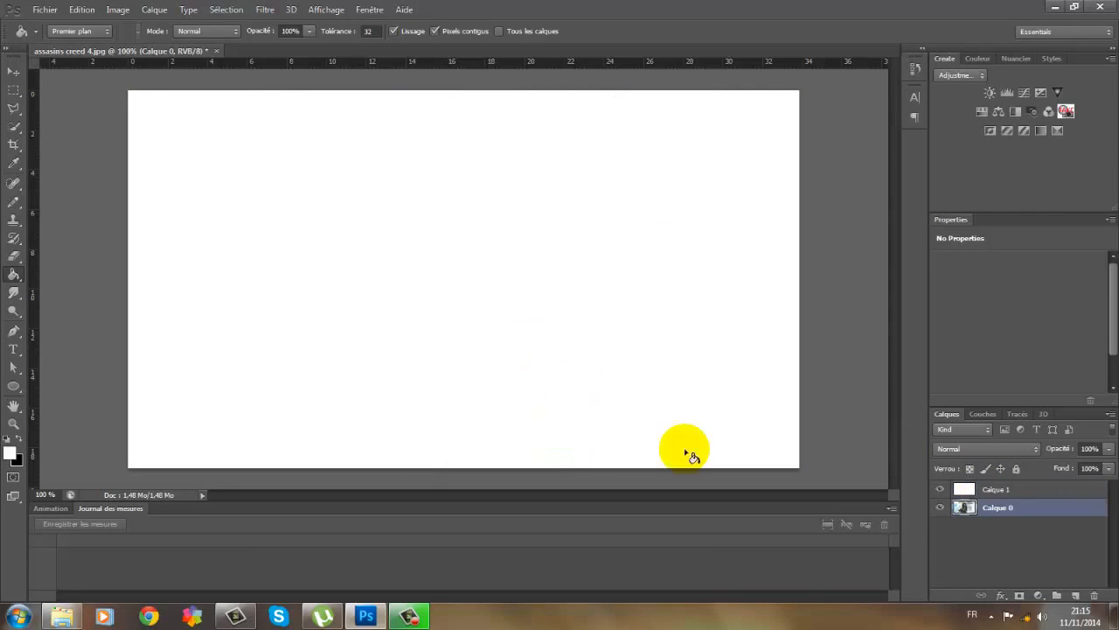
pyautogui.click(990, 494)
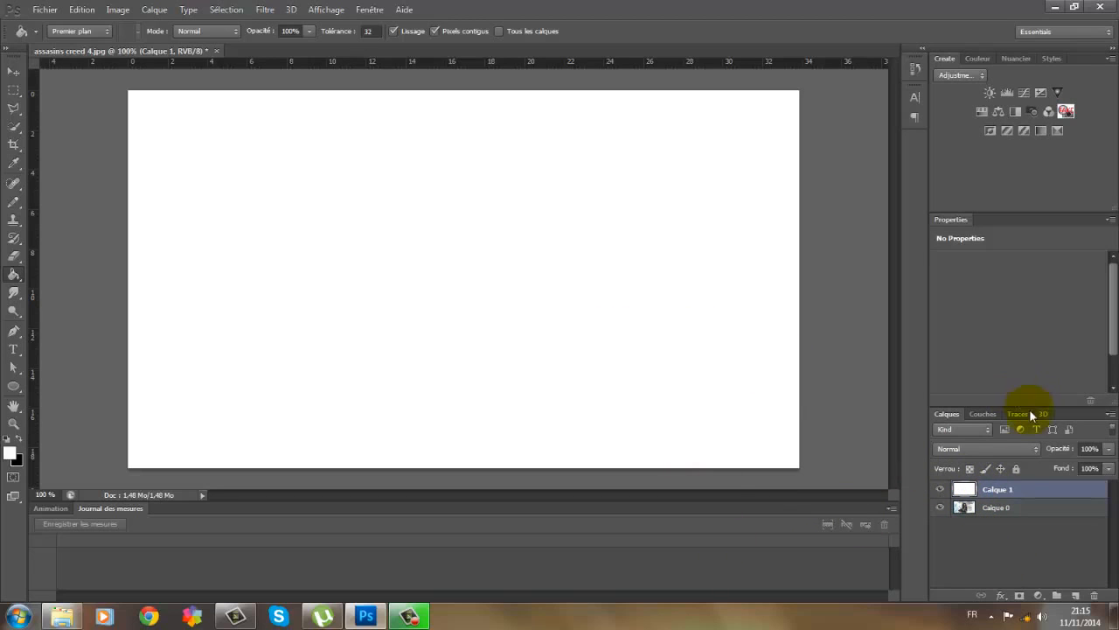
pyautogui.rightClick(967, 494)
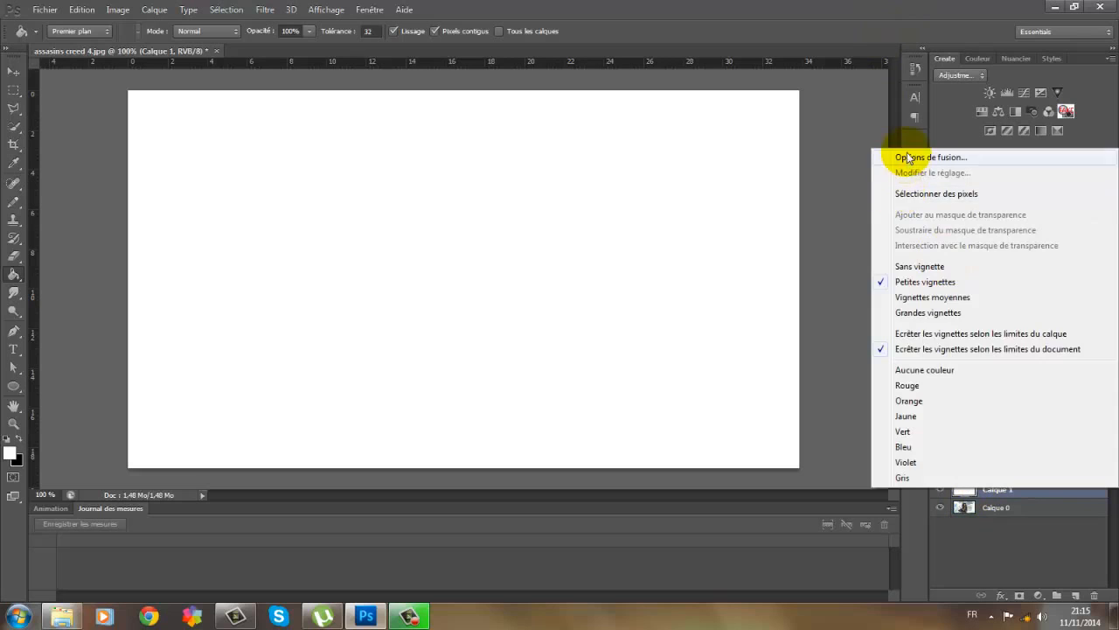
pyautogui.click(905, 151)
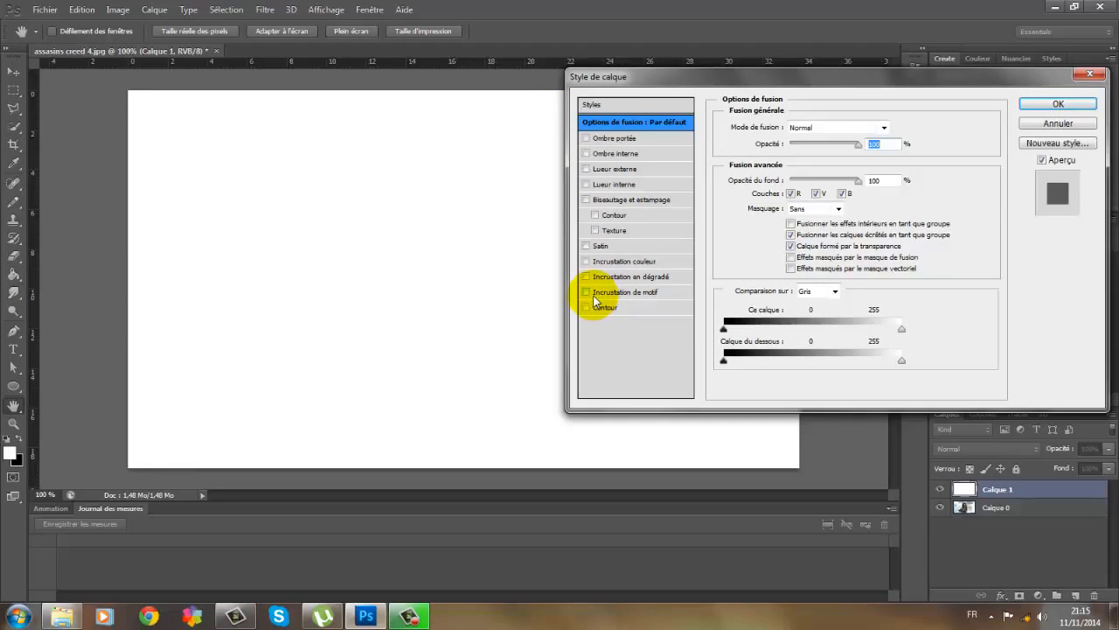
pyautogui.click(595, 294)
pyautogui.click(804, 175)
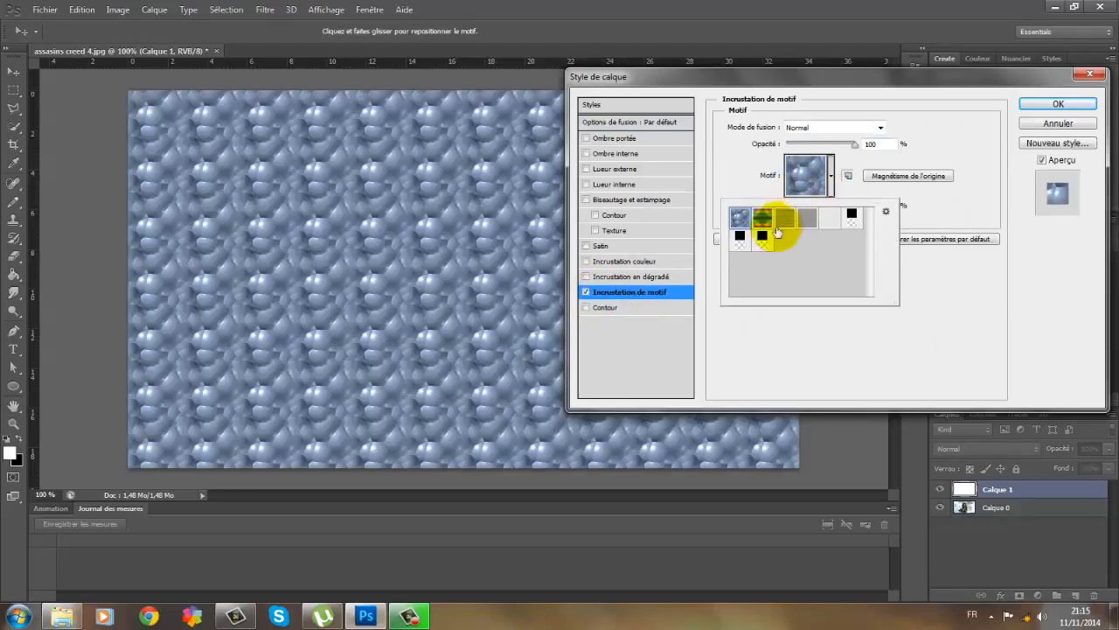
pyautogui.click(763, 238)
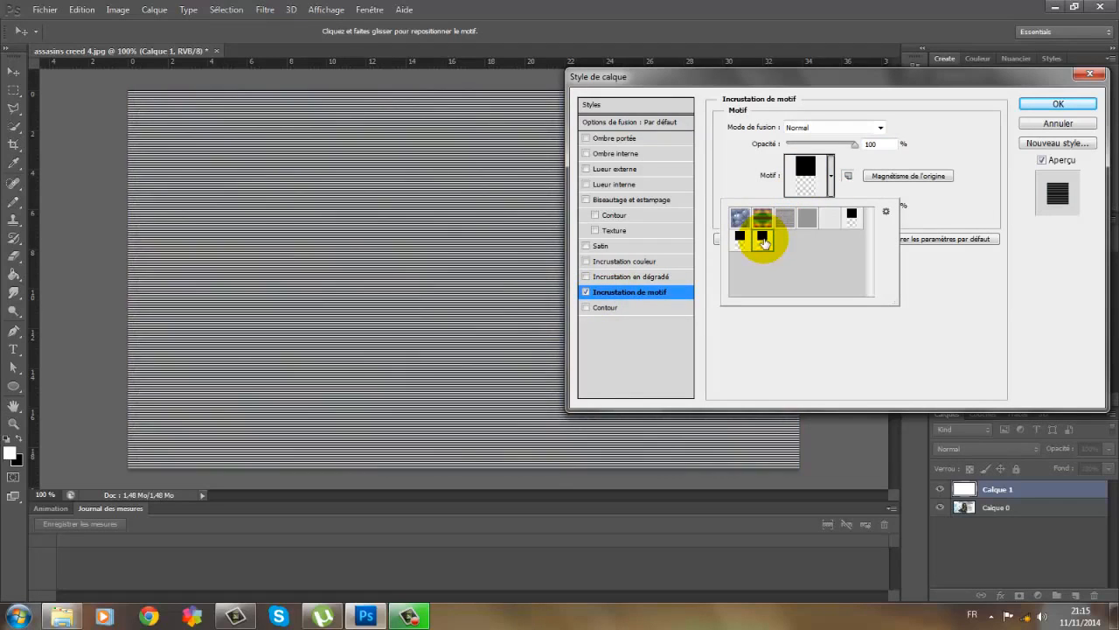
pyautogui.click(979, 213)
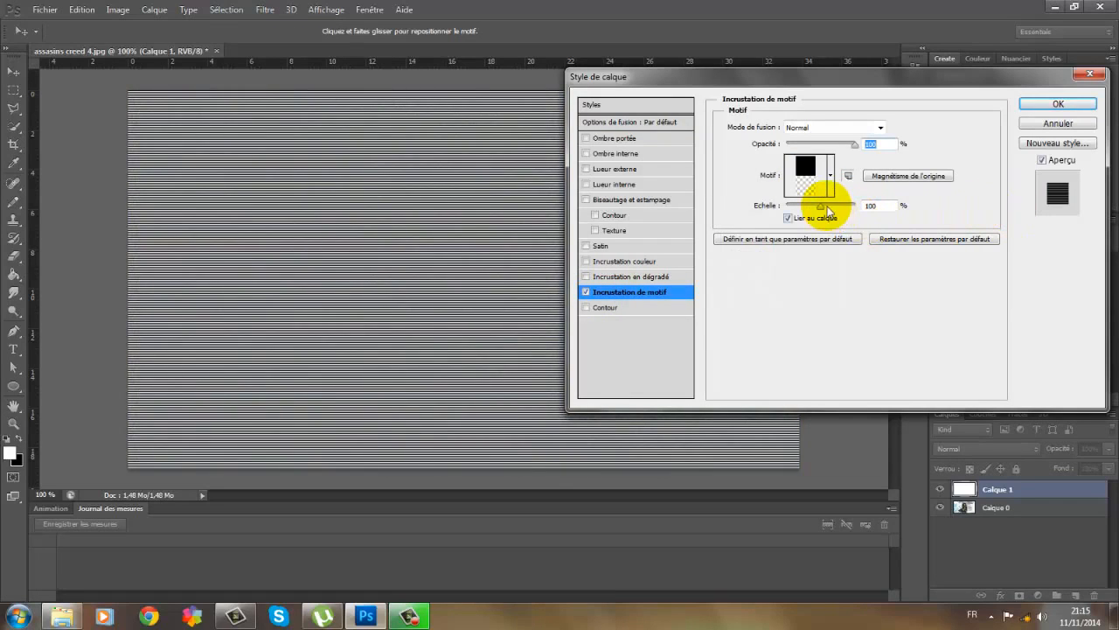
pyautogui.moveTo(822, 208)
pyautogui.mouseDown()
pyautogui.moveTo(861, 208)
pyautogui.moveTo(808, 217)
pyautogui.mouseUp()
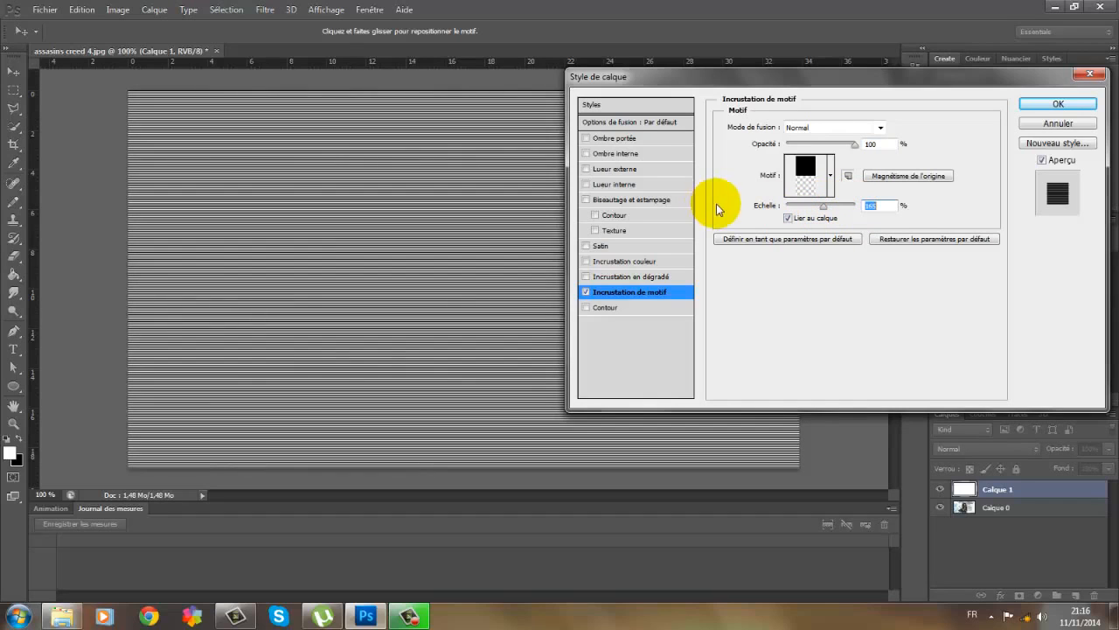
# - Set the striped layer's blend mode to Produit (Multiply) and its opacity to 76% in the blending options
pyautogui.click(652, 122)
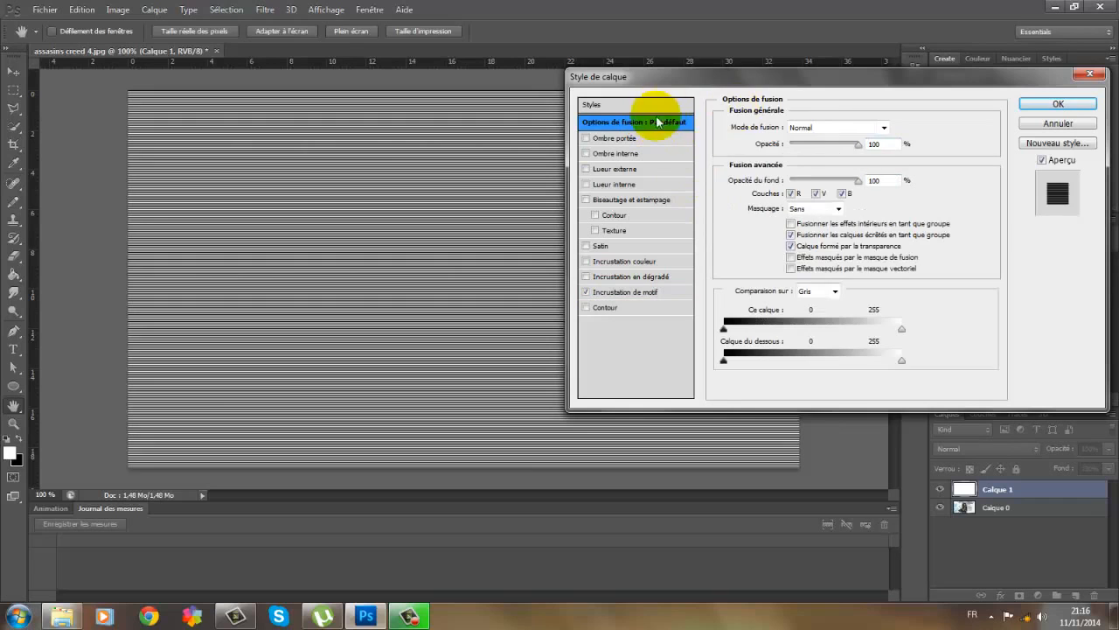
pyautogui.click(822, 129)
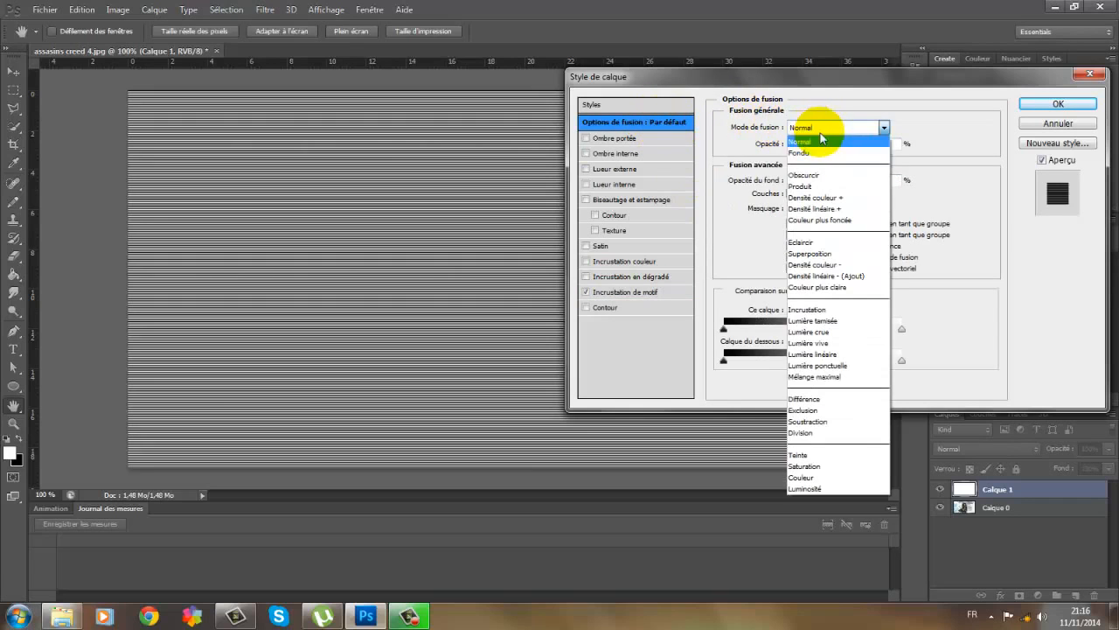
pyautogui.click(809, 186)
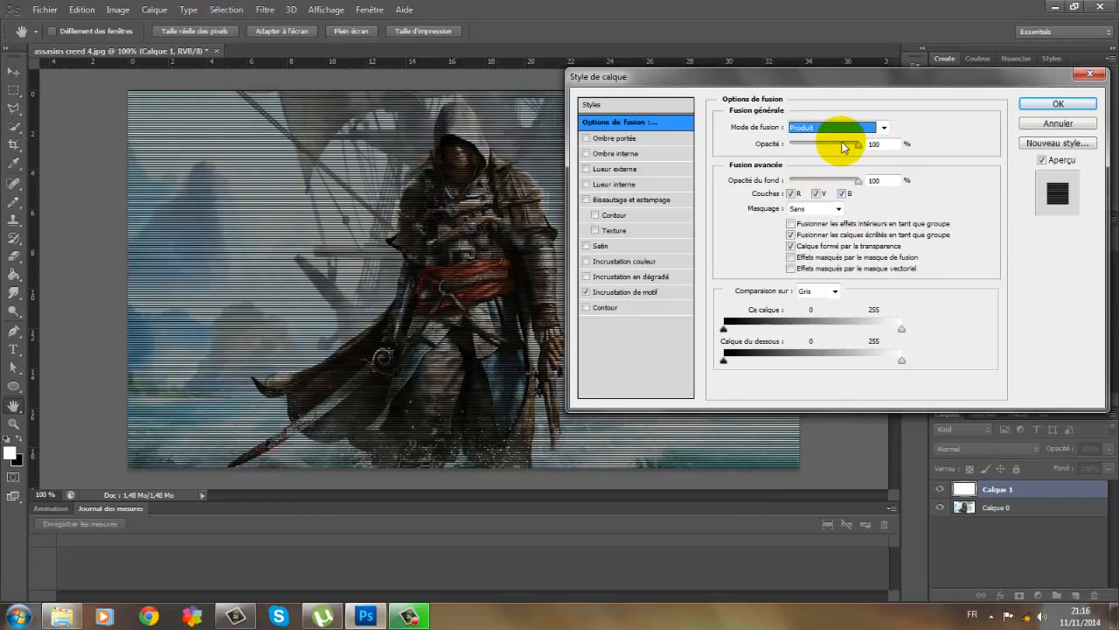
pyautogui.moveTo(754, 77); pyautogui.dragTo(770, 77)
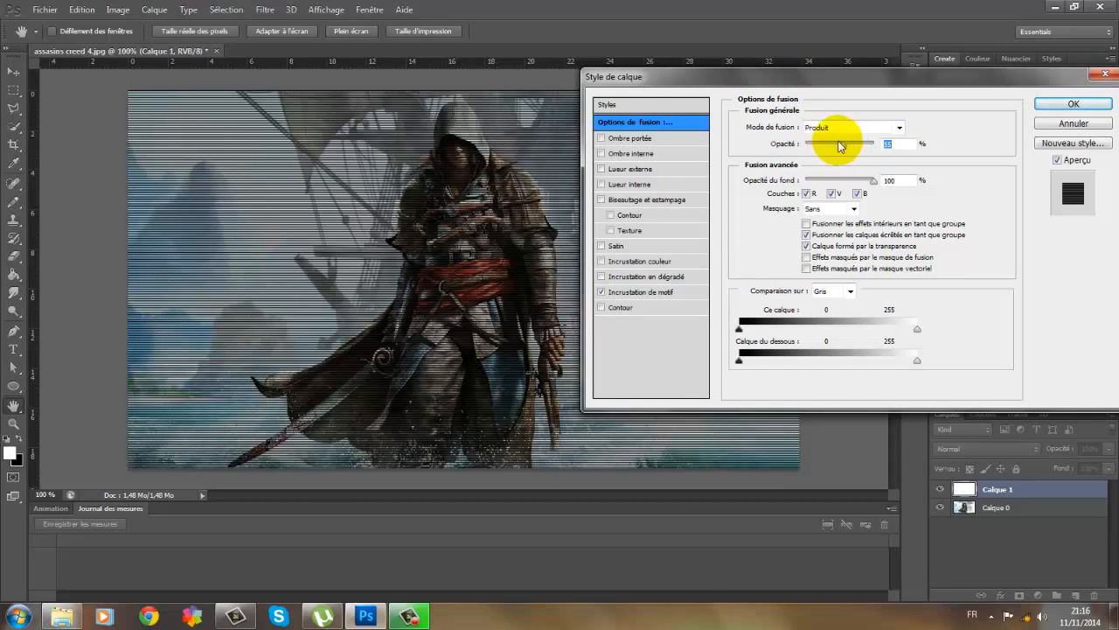
pyautogui.moveTo(837, 145)
pyautogui.mouseDown()
pyautogui.moveTo(791, 146)
pyautogui.moveTo(857, 145)
pyautogui.mouseUp()
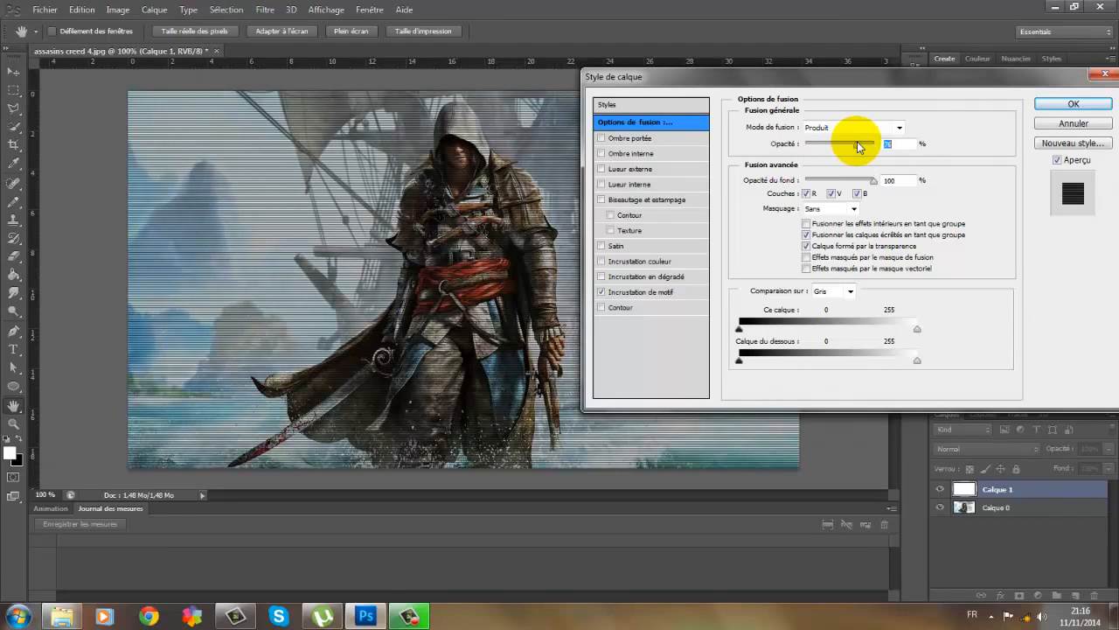
pyautogui.click(1066, 108)
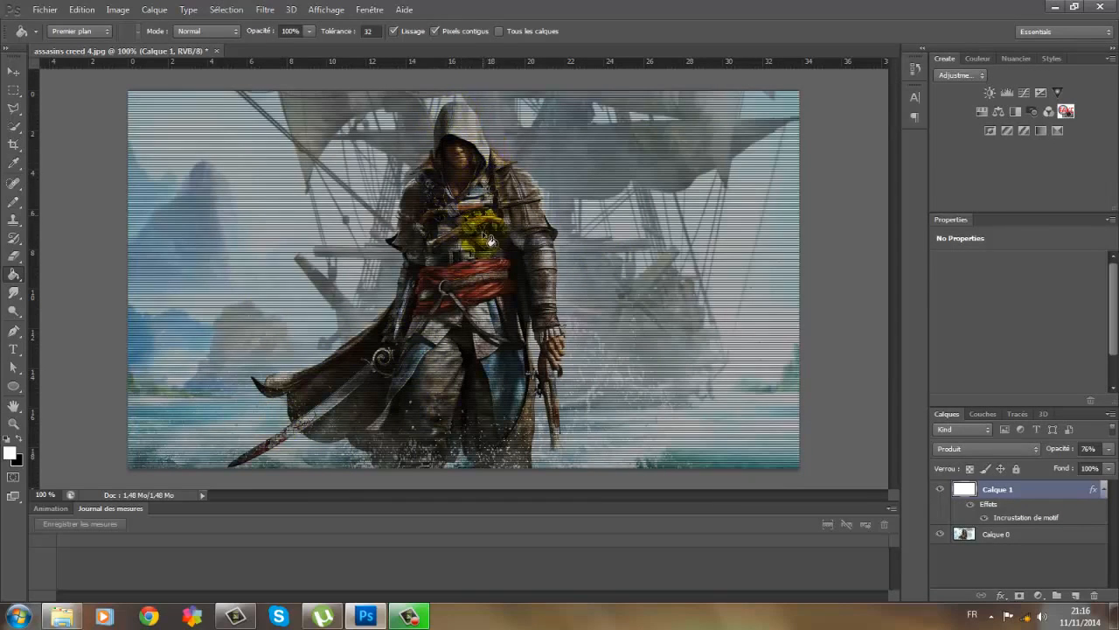
# - Erase the stripes over and around the hooded character with a soft 189 px Eraser
pyautogui.click(19, 255)
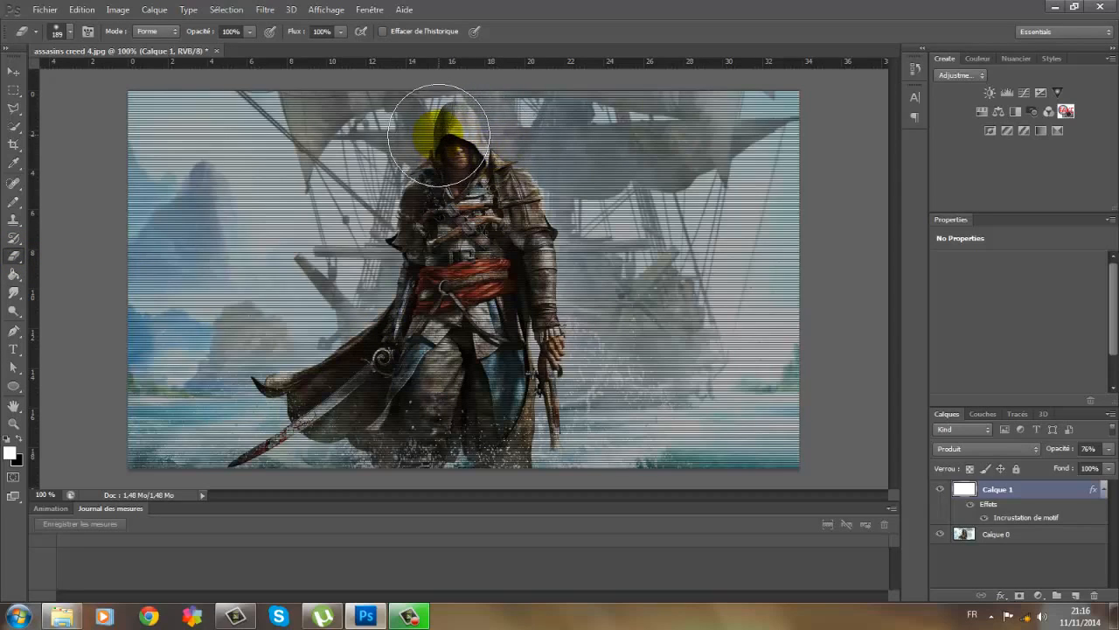
pyautogui.moveTo(438, 136)
pyautogui.mouseDown()
pyautogui.moveTo(406, 201)
pyautogui.moveTo(408, 162)
pyautogui.moveTo(365, 160)
pyautogui.mouseUp()
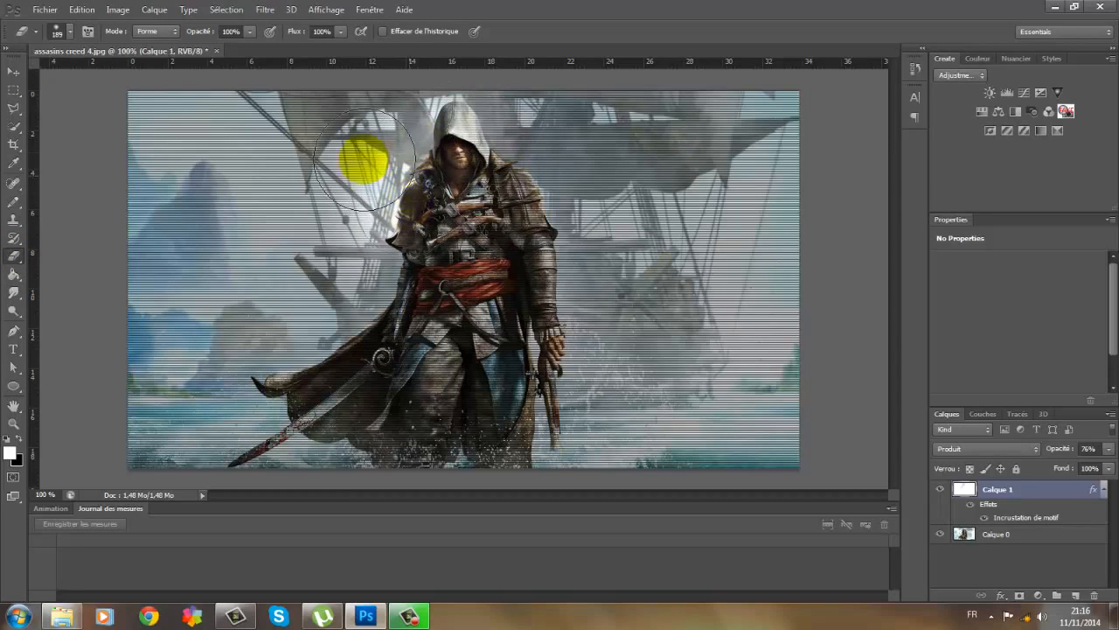
pyautogui.click(56, 34)
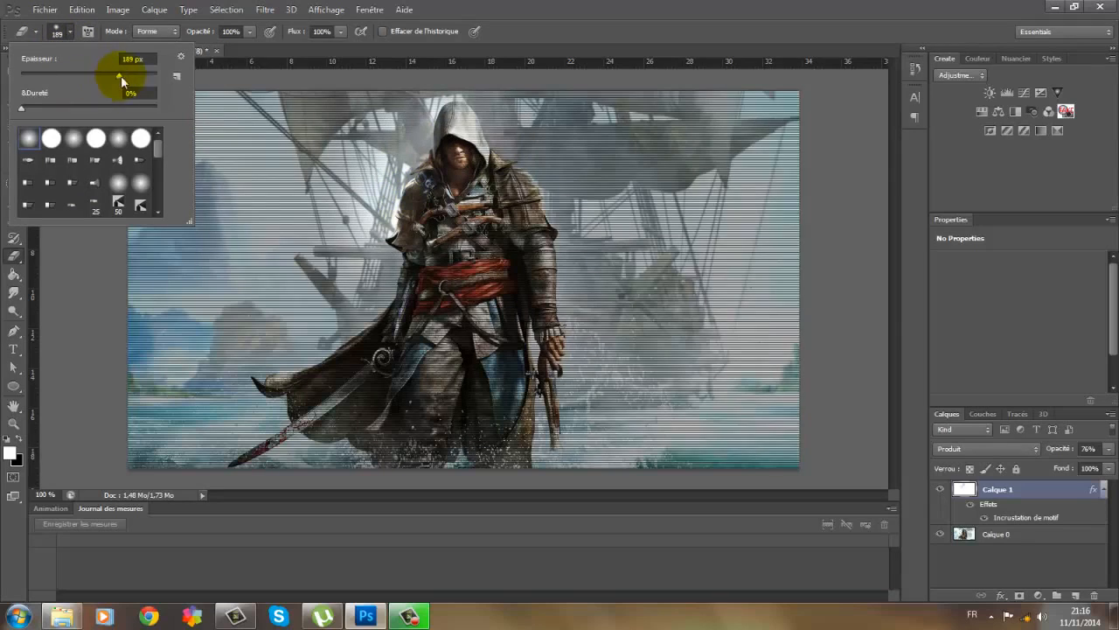
pyautogui.click(62, 292)
pyautogui.moveTo(407, 155)
pyautogui.mouseDown()
pyautogui.moveTo(380, 400)
pyautogui.moveTo(260, 507)
pyautogui.moveTo(475, 449)
pyautogui.moveTo(500, 367)
pyautogui.moveTo(512, 254)
pyautogui.moveTo(493, 105)
pyautogui.moveTo(542, 113)
pyautogui.moveTo(525, 385)
pyautogui.moveTo(455, 149)
pyautogui.moveTo(297, 341)
pyautogui.moveTo(409, 384)
pyautogui.moveTo(572, 177)
pyautogui.moveTo(645, 474)
pyautogui.moveTo(725, 217)
pyautogui.moveTo(441, 404)
pyautogui.mouseUp()
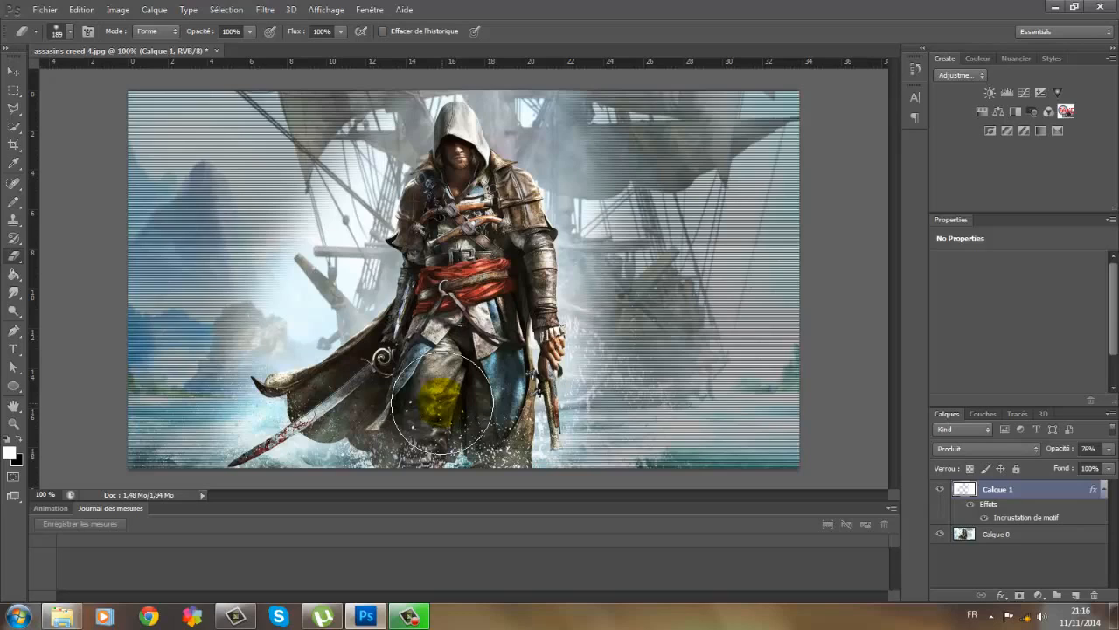
pyautogui.moveTo(442, 403); pyautogui.dragTo(438, 406)
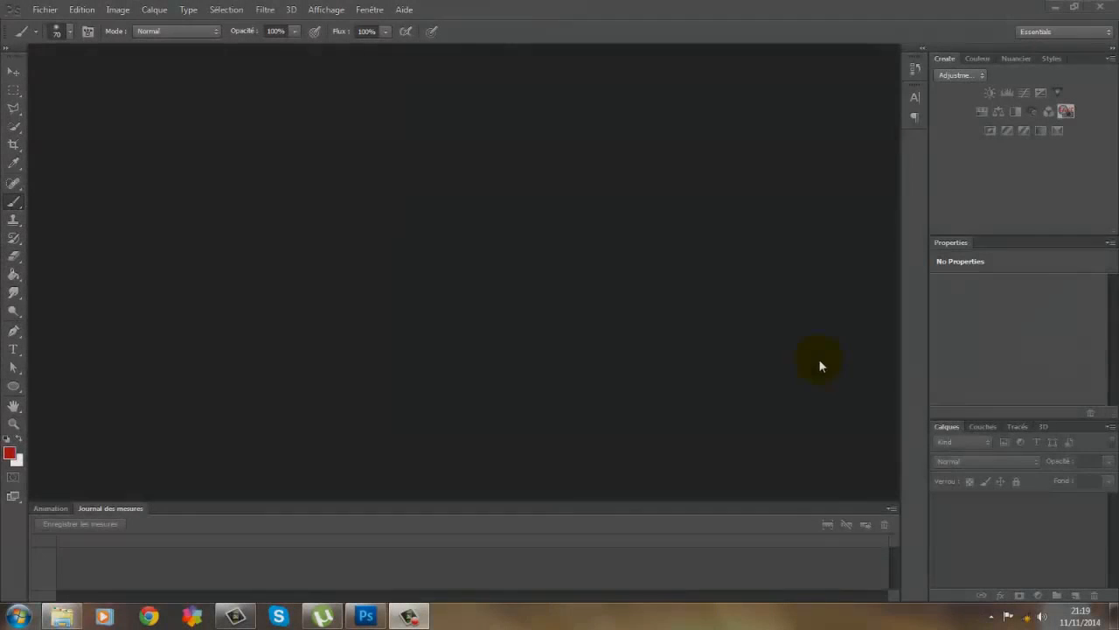
# - Create a new 1280 by 720 pixel RGB document at 30 pixels per inch with transparent background contents
pyautogui.click(46, 10)
pyautogui.click(42, 20)
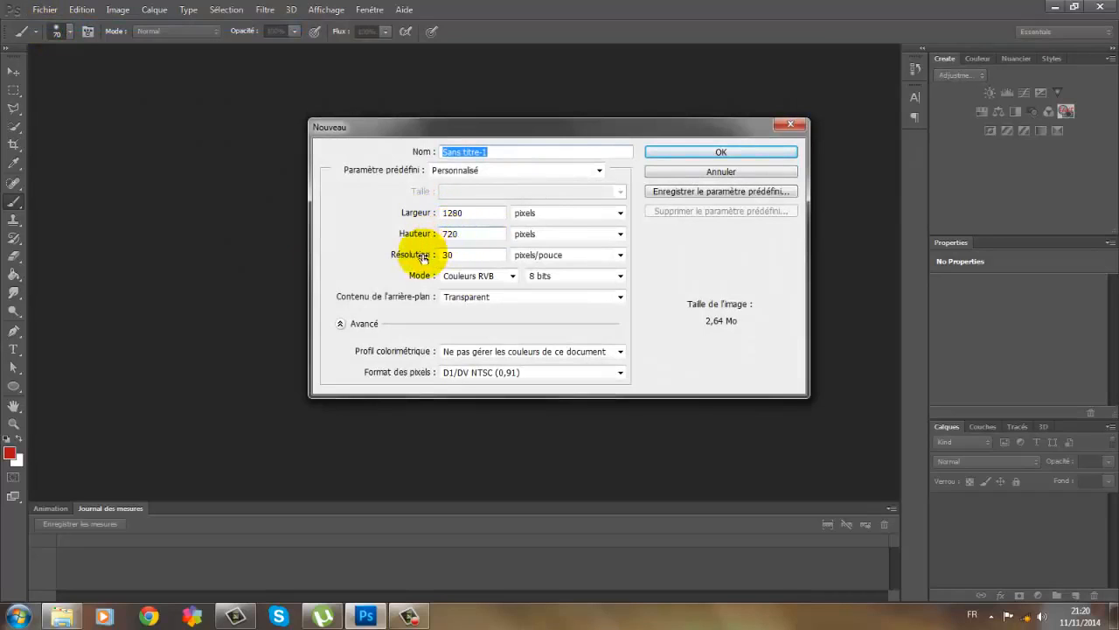
pyautogui.click(457, 298)
pyautogui.click(457, 299)
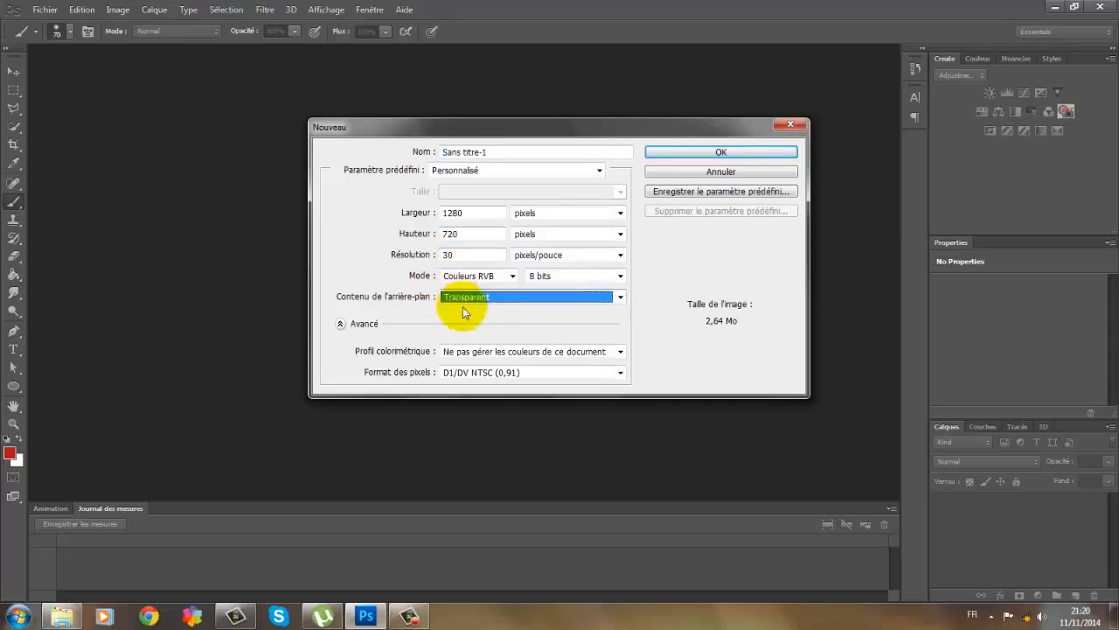
pyautogui.click(719, 152)
pyautogui.click(560, 236)
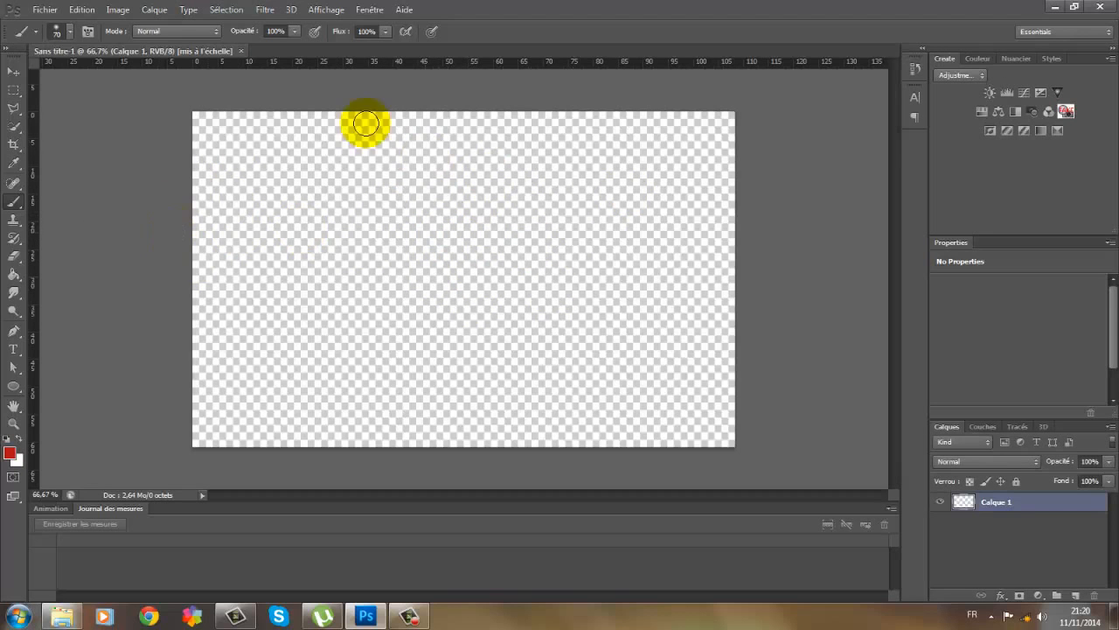
# - Add a new layer and cover the whole canvas with the red foreground colour using a soft 349 px brush
pyautogui.click(9, 452)
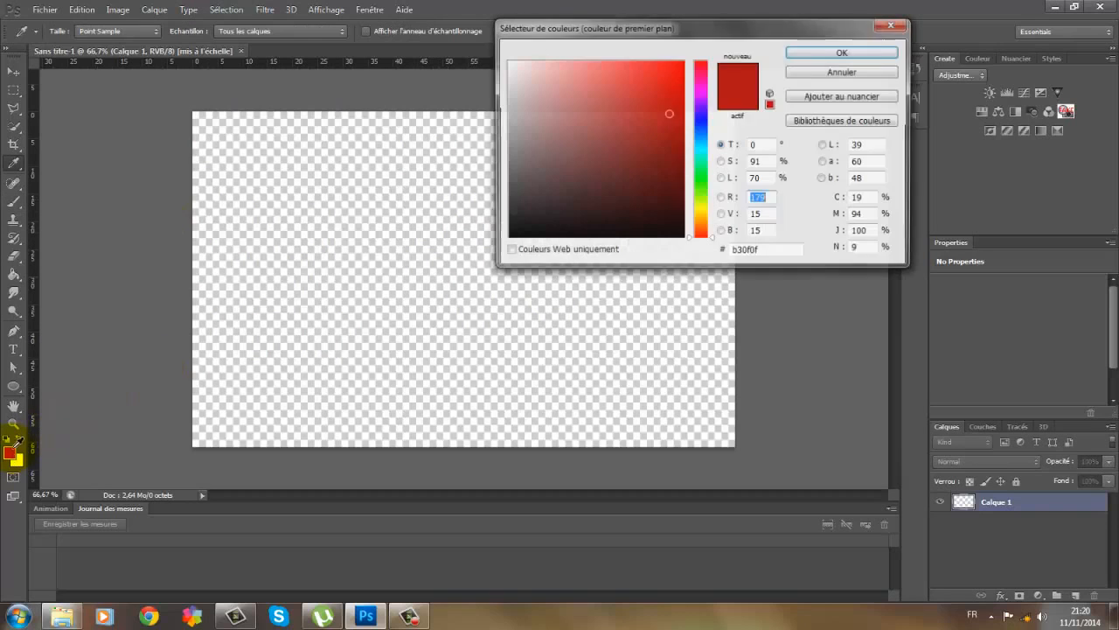
pyautogui.click(861, 72)
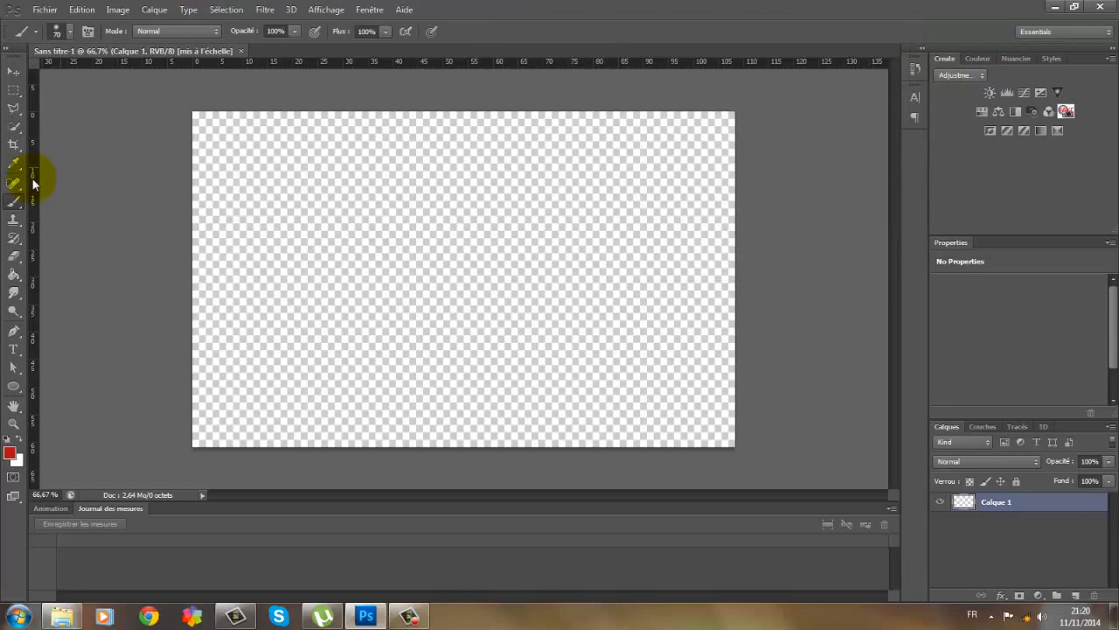
pyautogui.click(61, 31)
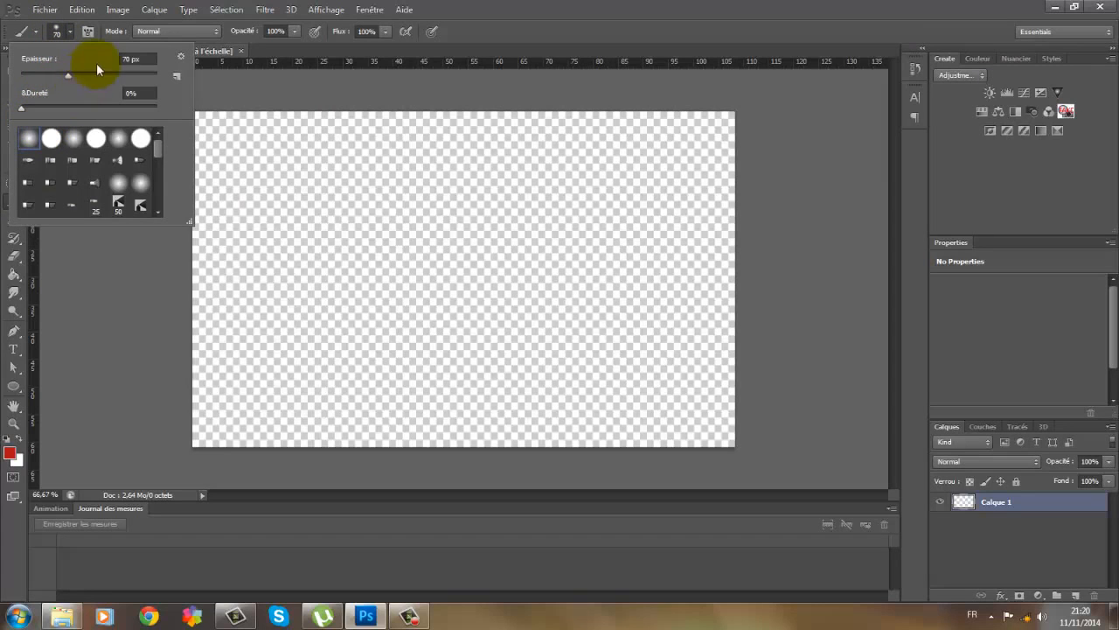
pyautogui.moveTo(101, 77)
pyautogui.mouseDown()
pyautogui.moveTo(217, 130)
pyautogui.moveTo(125, 93)
pyautogui.moveTo(120, 73)
pyautogui.moveTo(131, 75)
pyautogui.mouseUp()
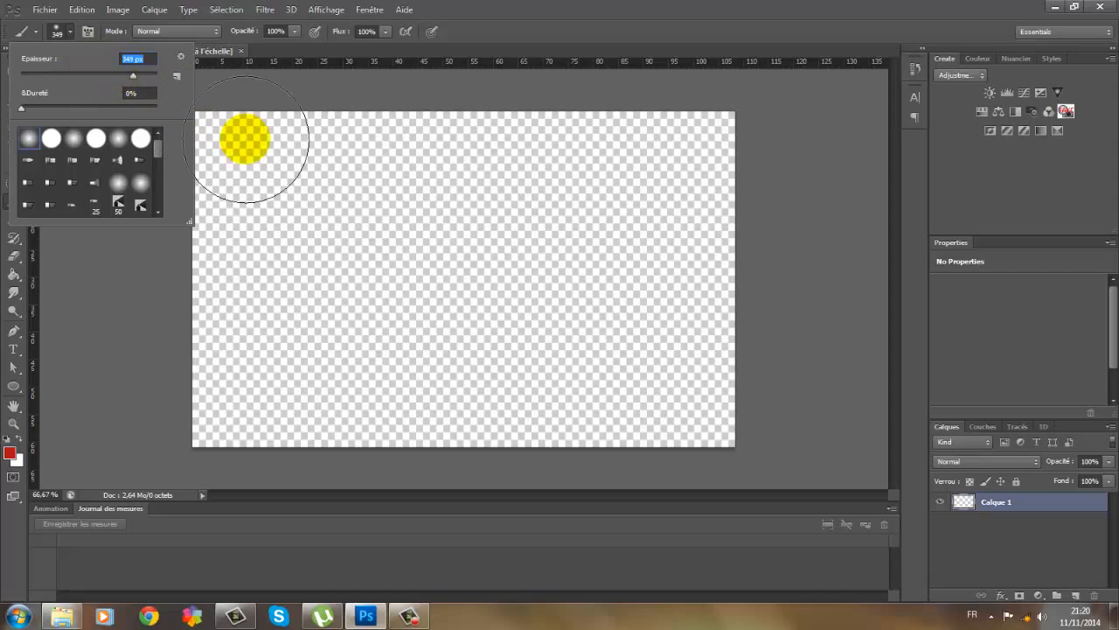
pyautogui.click(131, 258)
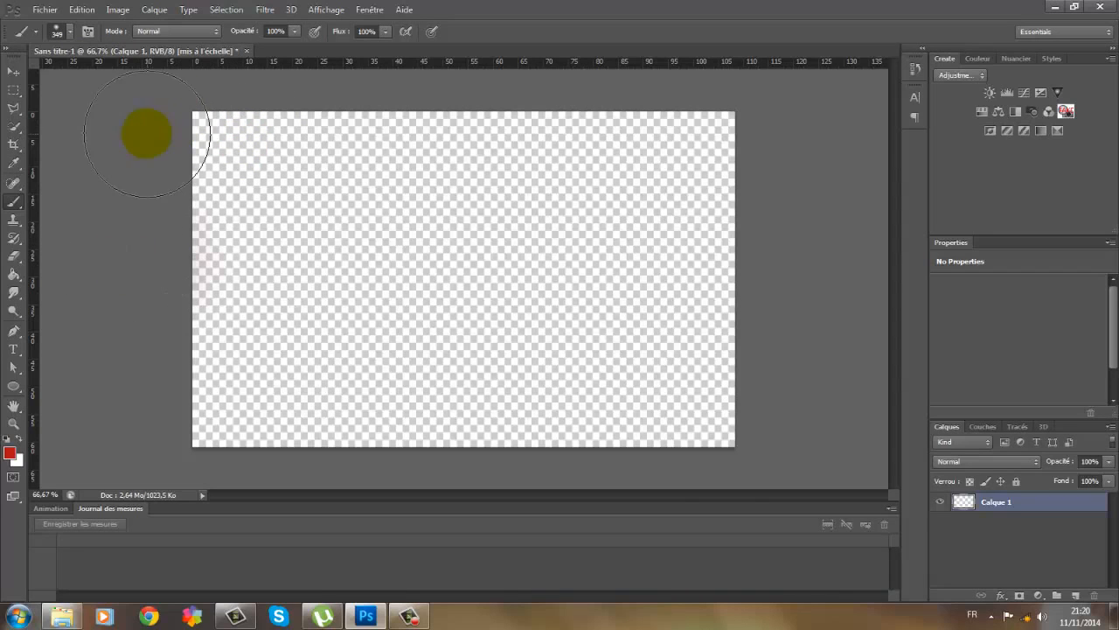
pyautogui.click(1075, 596)
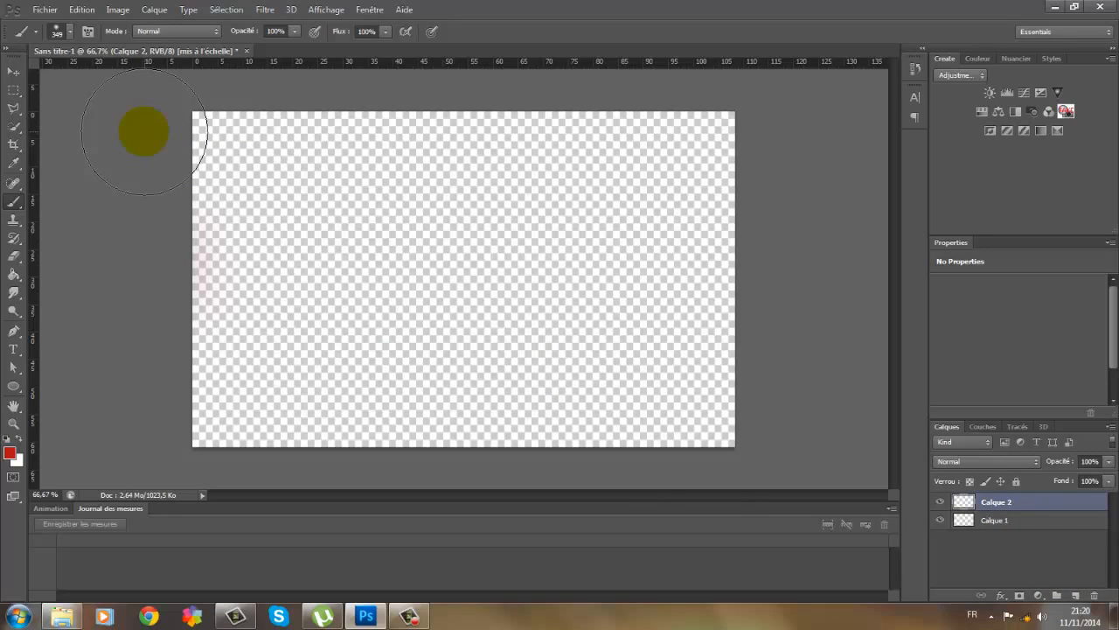
pyautogui.moveTo(144, 131)
pyautogui.mouseDown()
pyautogui.moveTo(495, 128)
pyautogui.moveTo(869, 153)
pyautogui.moveTo(621, 171)
pyautogui.moveTo(560, 195)
pyautogui.moveTo(62, 191)
pyautogui.moveTo(323, 264)
pyautogui.moveTo(319, 245)
pyautogui.moveTo(324, 320)
pyautogui.moveTo(155, 318)
pyautogui.moveTo(619, 301)
pyautogui.moveTo(82, 285)
pyautogui.moveTo(13, 326)
pyautogui.moveTo(111, 389)
pyautogui.moveTo(320, 422)
pyautogui.moveTo(848, 419)
pyautogui.moveTo(673, 402)
pyautogui.mouseUp()
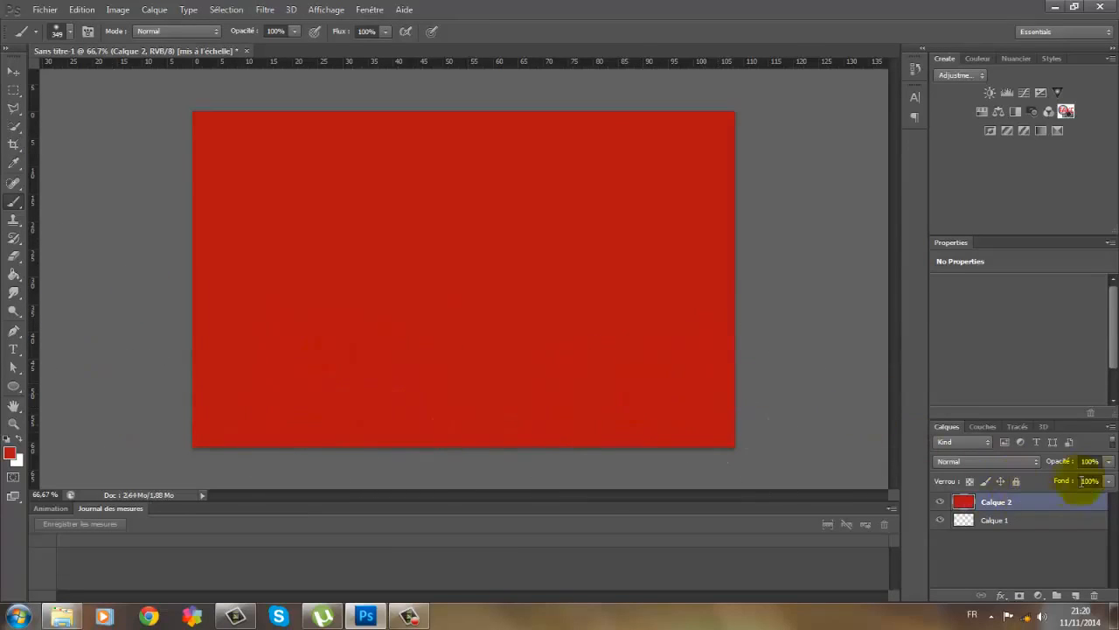
# - Lower the opacity of the red-filled layer to about 52%
pyautogui.click(1106, 464)
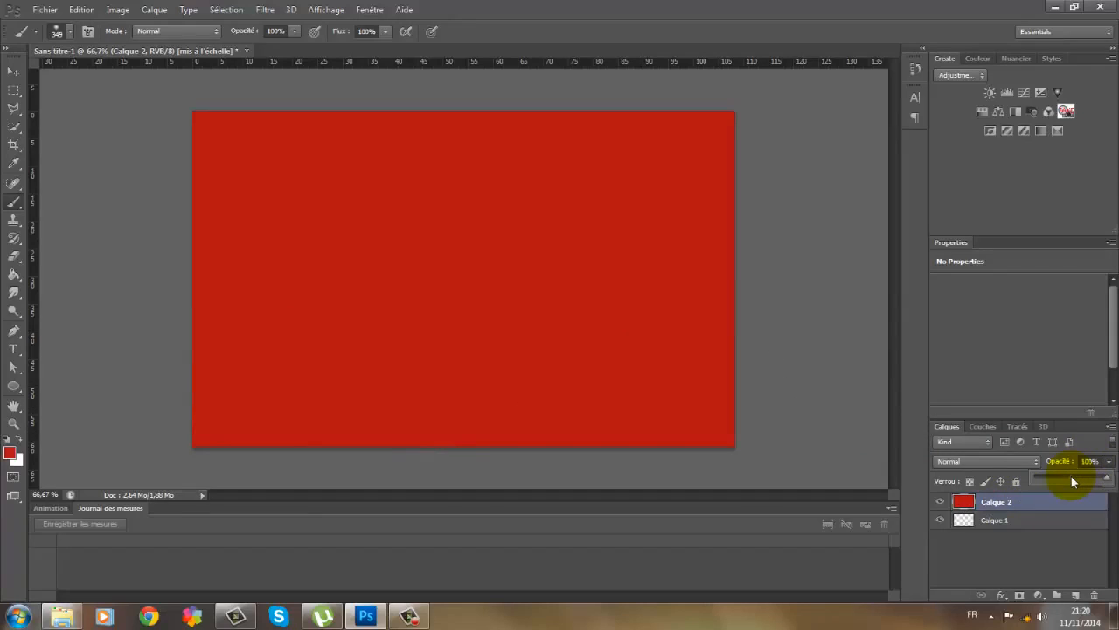
pyautogui.moveTo(1065, 476)
pyautogui.mouseDown()
pyautogui.moveTo(1093, 476)
pyautogui.moveTo(1065, 481)
pyautogui.mouseUp()
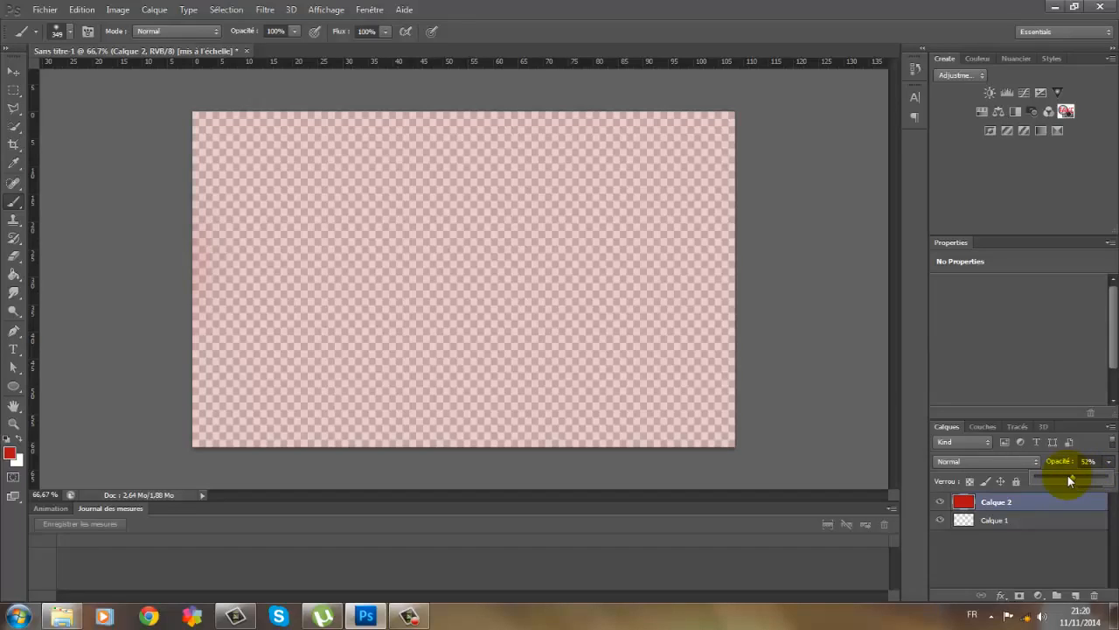
pyautogui.click(1001, 537)
# - On a new layer, paint a red border along the canvas edges with a soft 104 px brush and move that layer beneath the red fill
pyautogui.click(1076, 596)
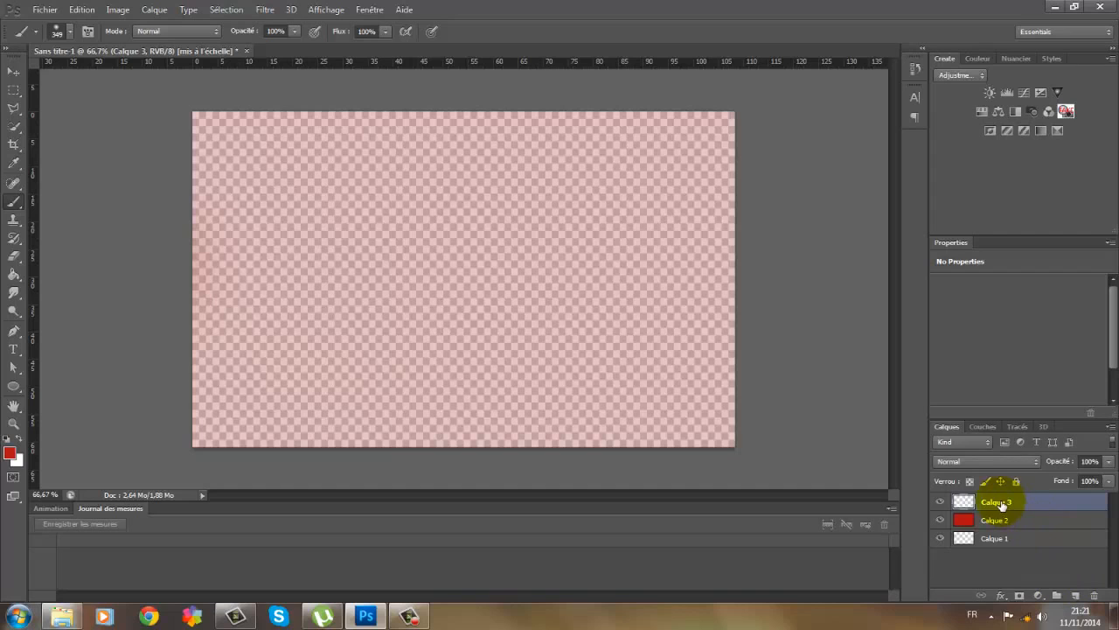
pyautogui.moveTo(999, 502); pyautogui.dragTo(983, 526)
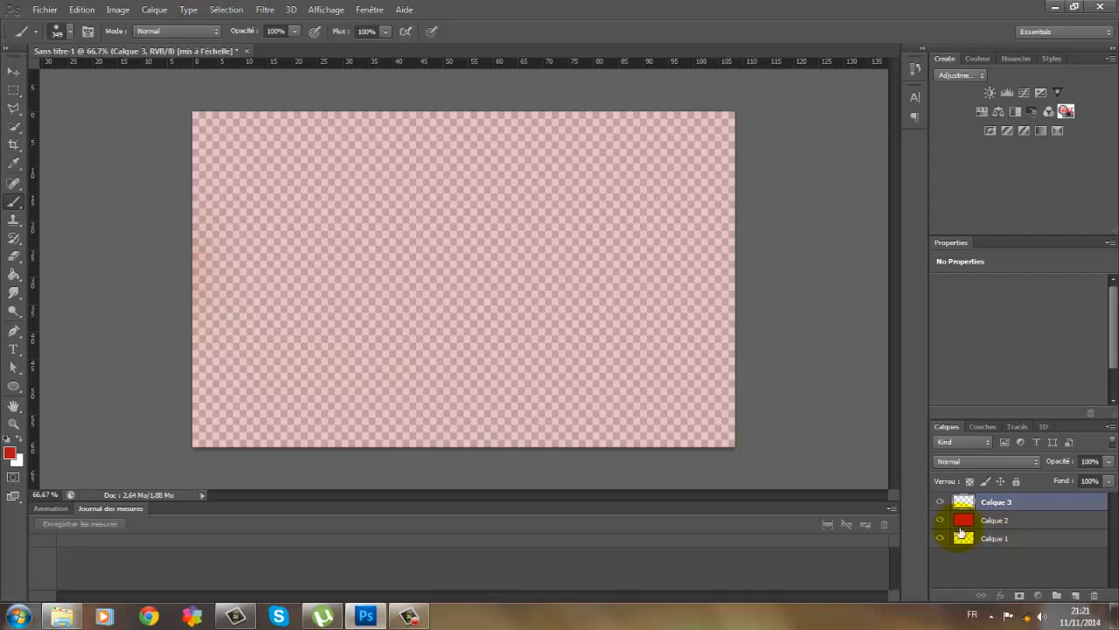
pyautogui.click(57, 32)
pyautogui.click(90, 73)
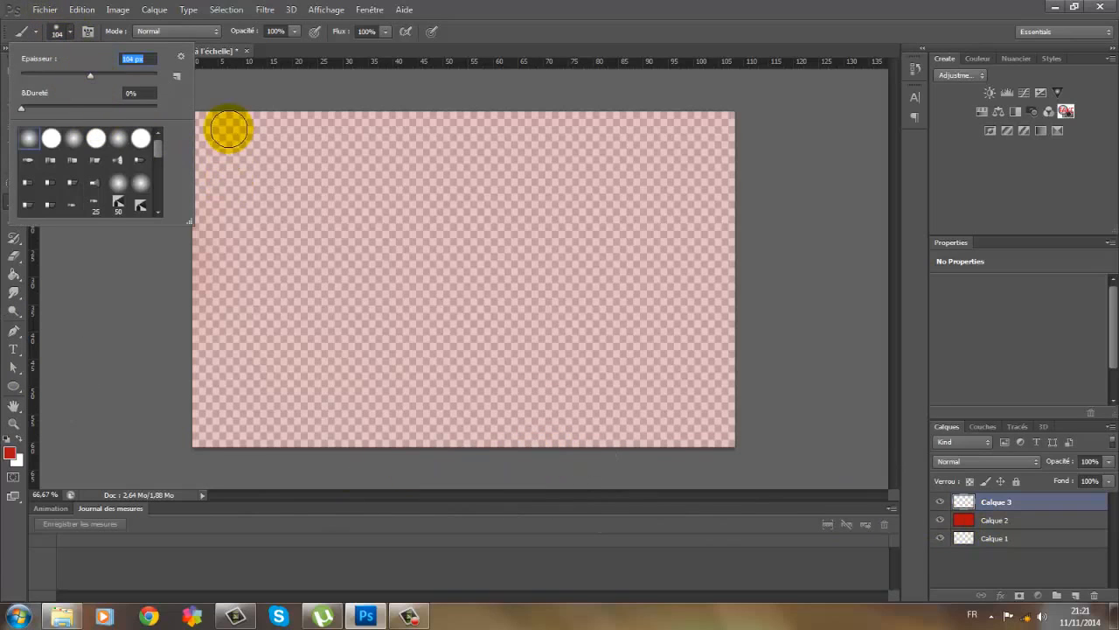
pyautogui.click(241, 94)
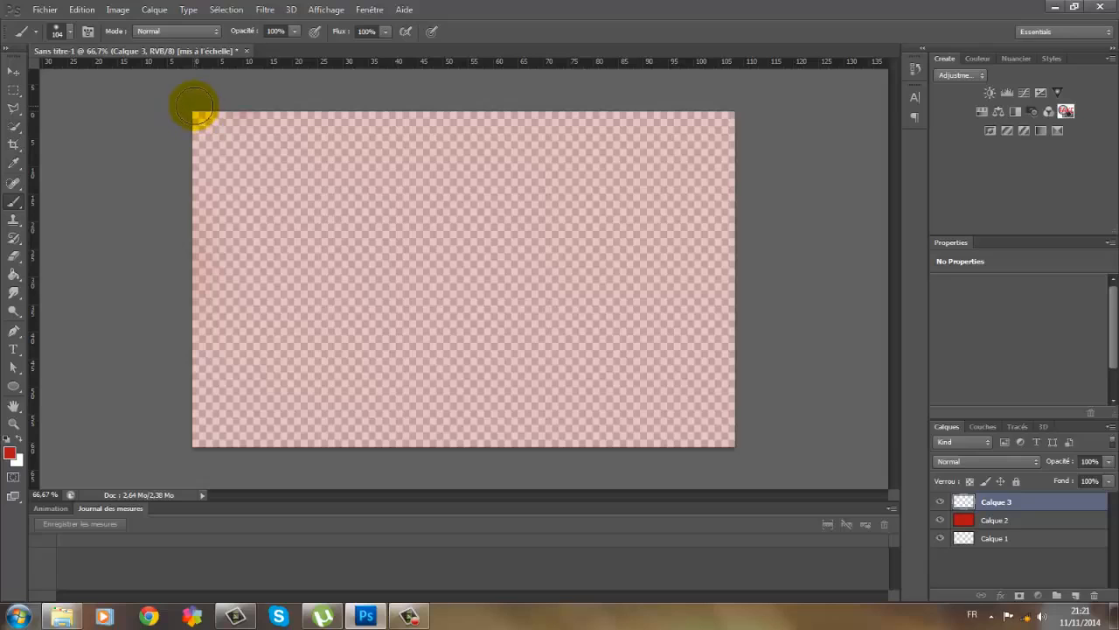
pyautogui.moveTo(195, 106)
pyautogui.mouseDown()
pyautogui.moveTo(720, 115)
pyautogui.moveTo(742, 138)
pyautogui.moveTo(749, 407)
pyautogui.moveTo(739, 444)
pyautogui.moveTo(498, 456)
pyautogui.moveTo(195, 442)
pyautogui.moveTo(181, 417)
pyautogui.moveTo(189, 121)
pyautogui.mouseUp()
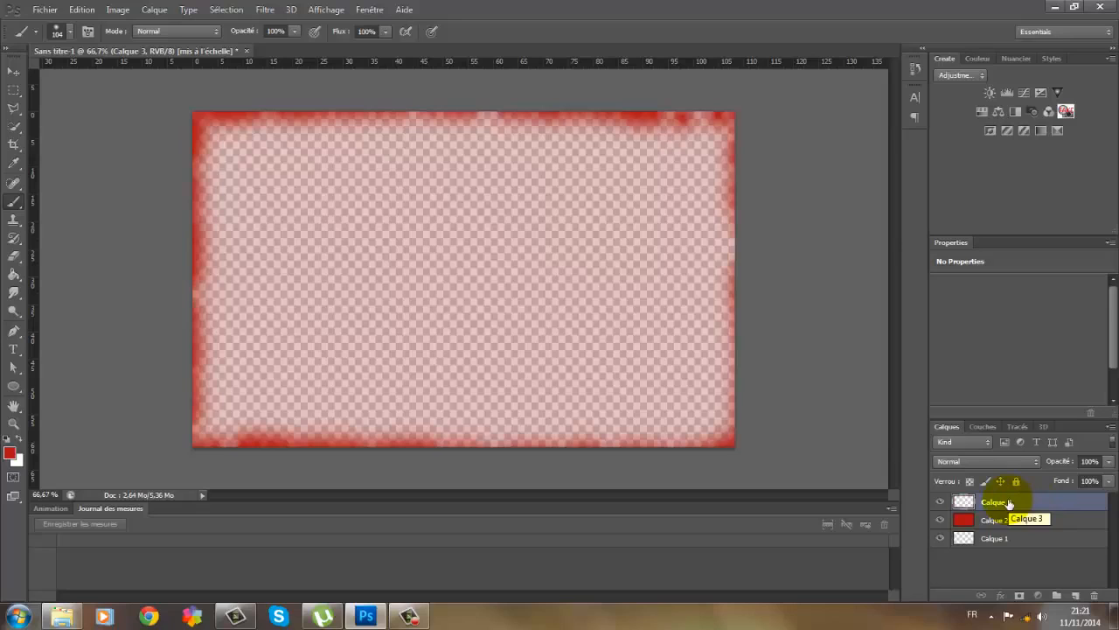
pyautogui.moveTo(1008, 503); pyautogui.dragTo(992, 525)
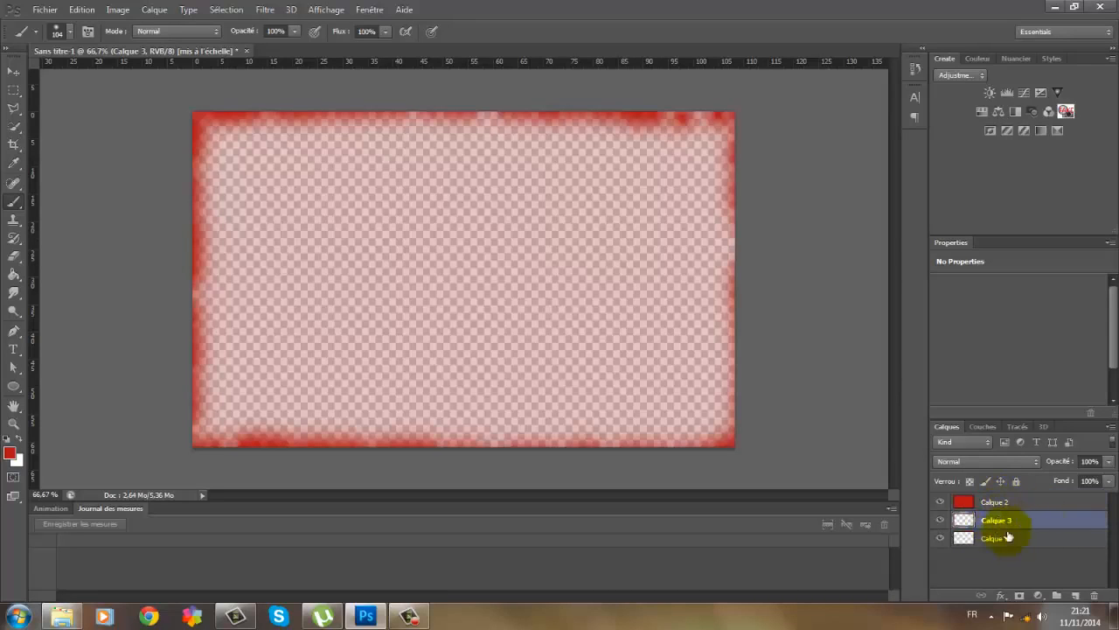